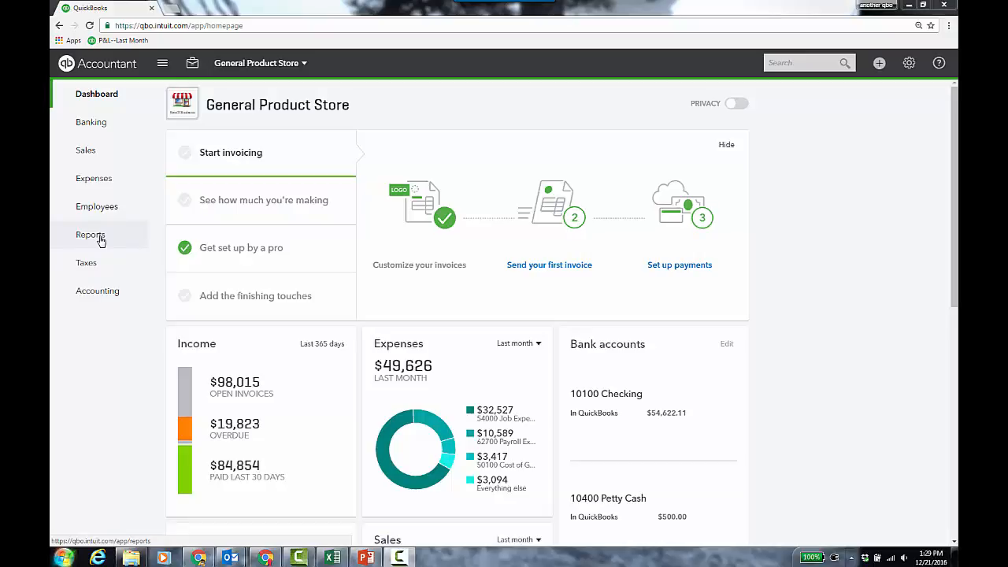
# Step: Search for "expens", open the Expenses by Vendor Summary report and dismiss the customization tour
pyautogui.click(805, 63)
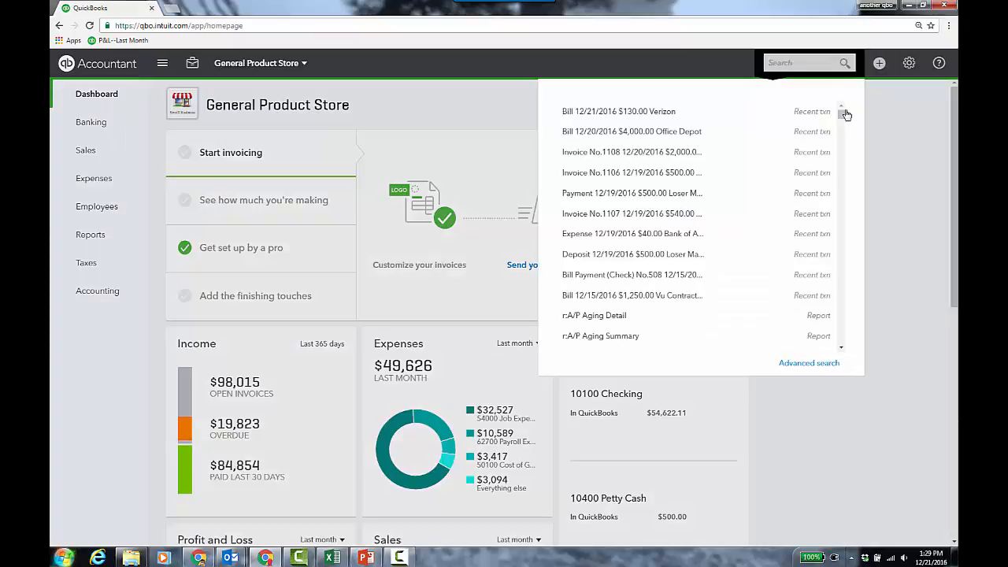
pyautogui.write('expens')
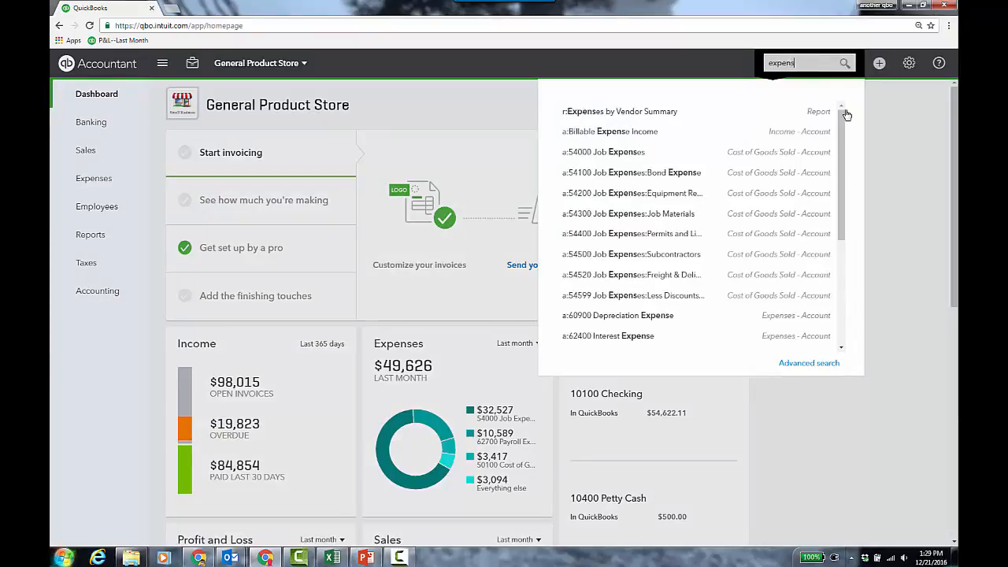
pyautogui.click(675, 115)
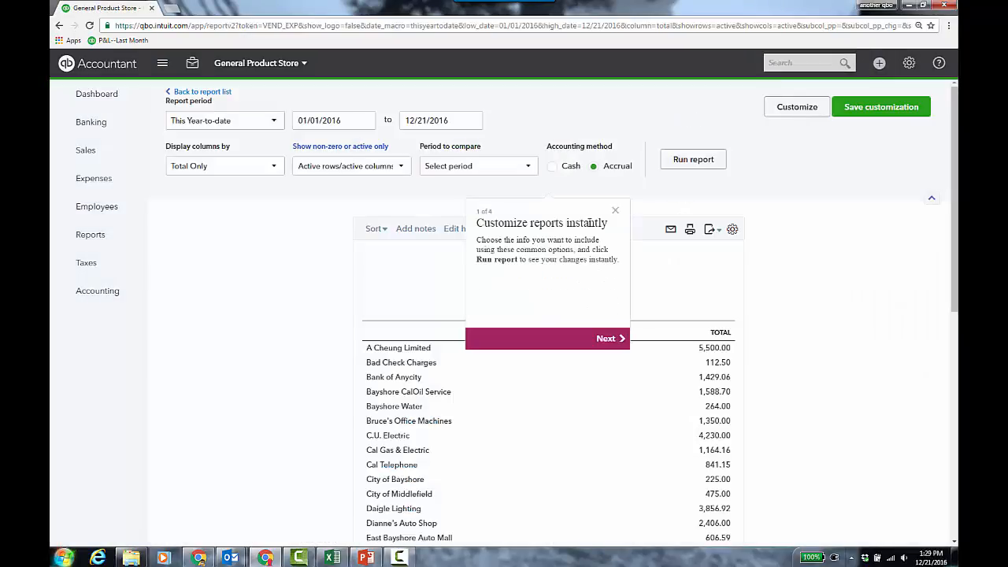
pyautogui.click(615, 210)
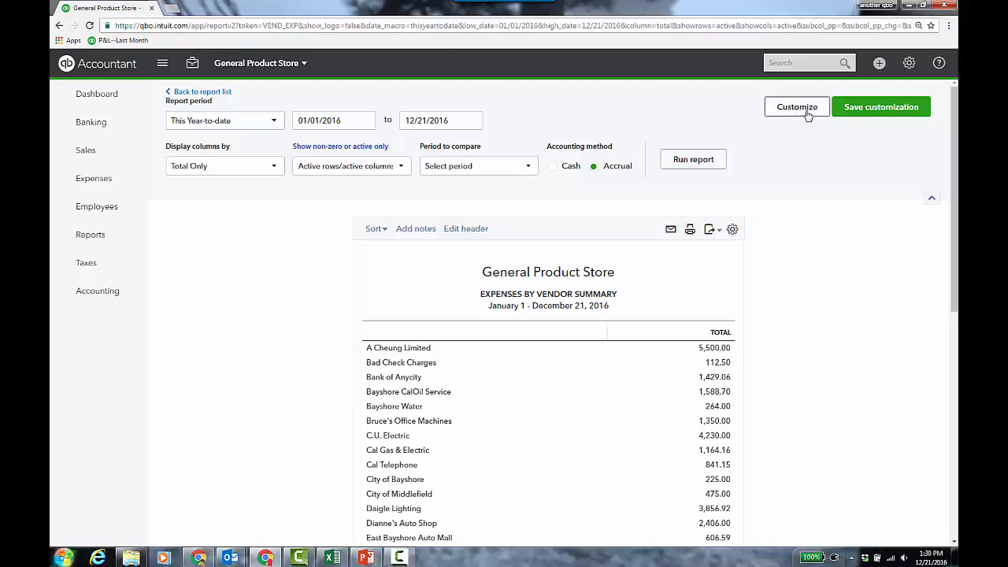
# Step: Search for "profit" to look over the matching reports, and leave the search without opening one
pyautogui.click(797, 67)
pyautogui.write('profit')
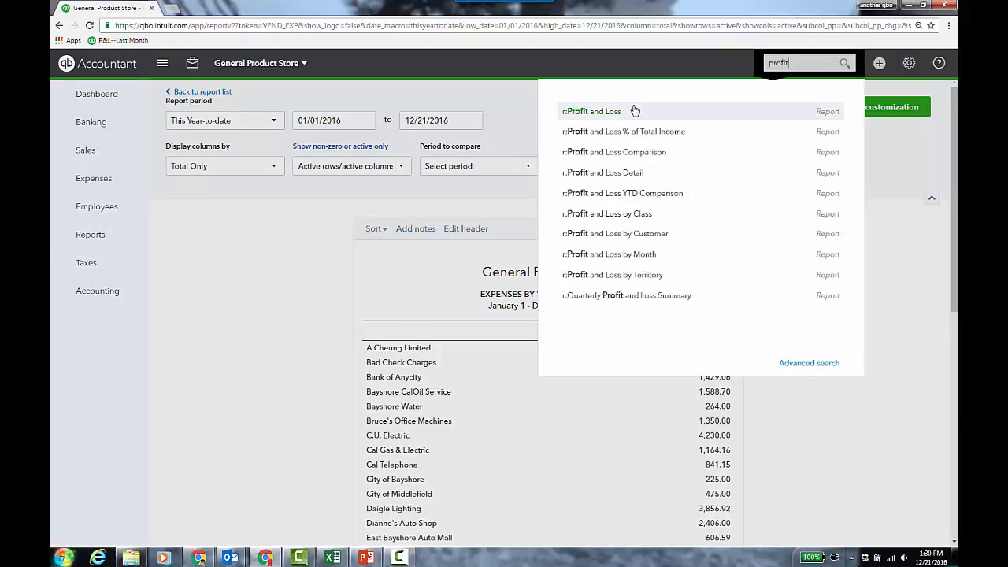
pyautogui.click(293, 272)
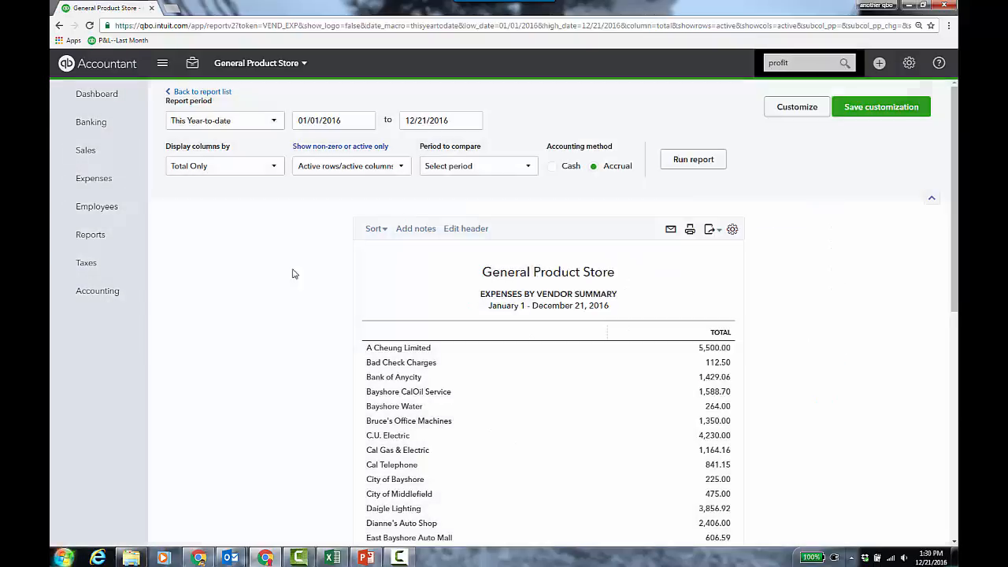
# Step: Browse the Accountant Reports list in the reports center, and reopen that same list through the accountant tools
pyautogui.click(96, 235)
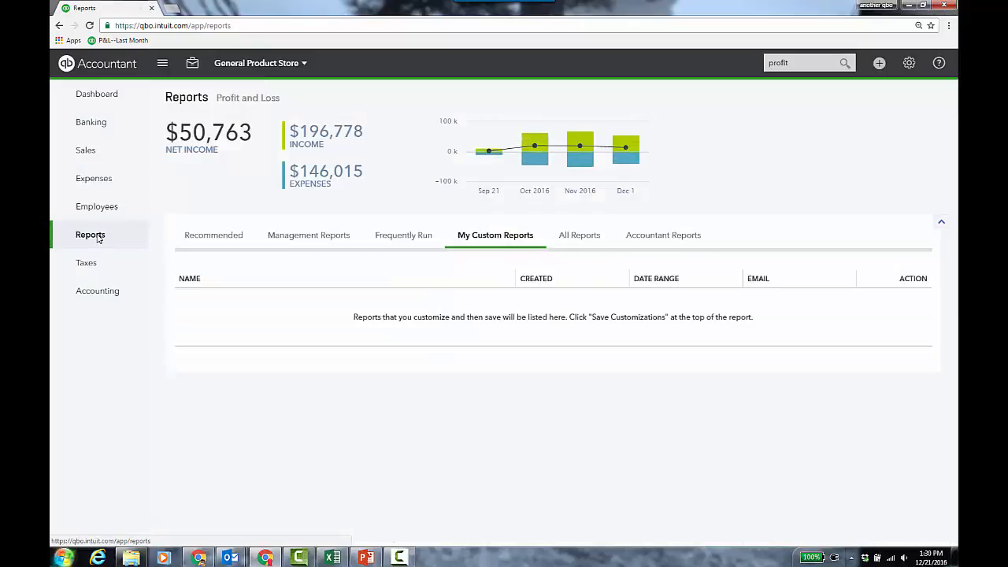
pyautogui.click(587, 236)
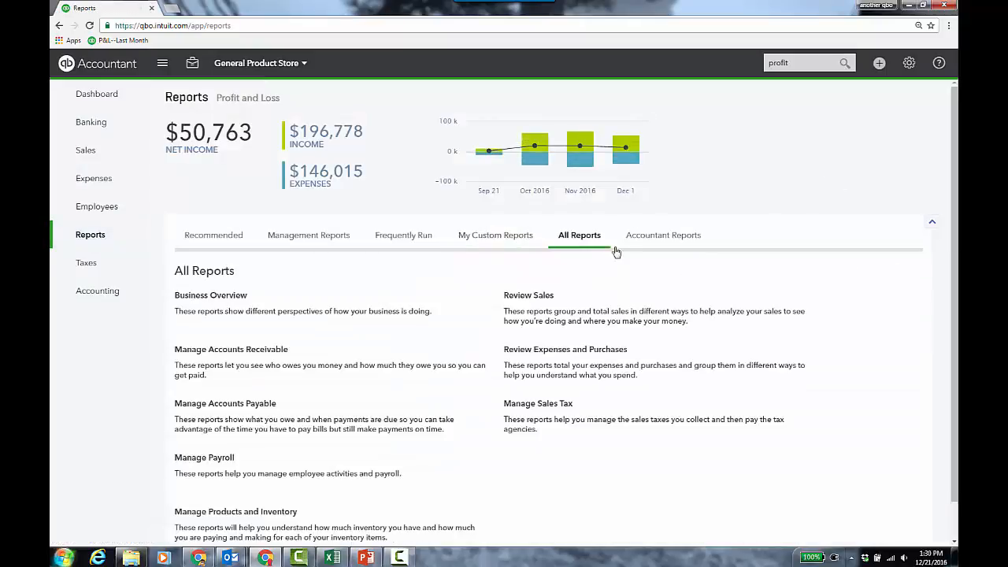
pyautogui.click(656, 239)
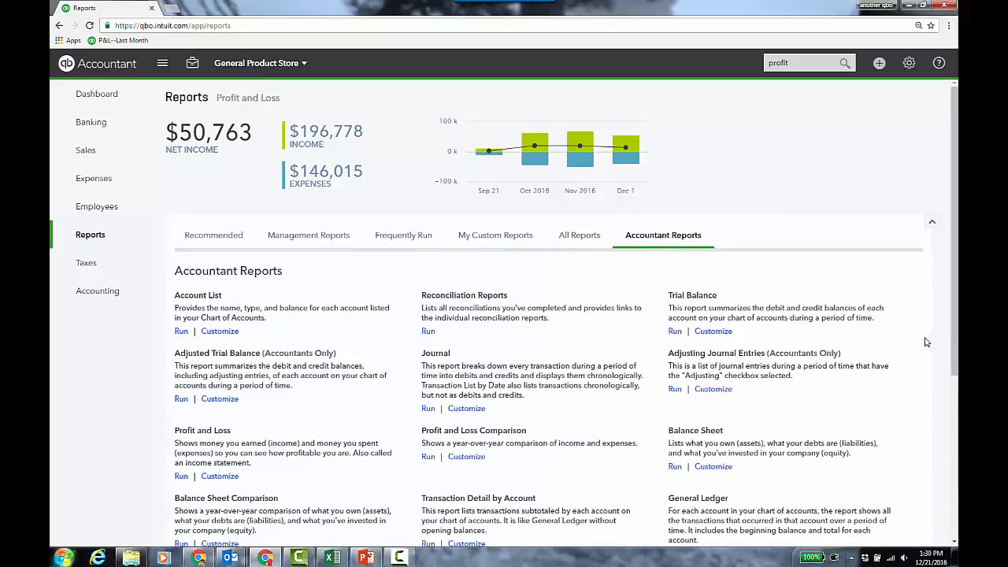
pyautogui.scroll(-1, 921, 343)
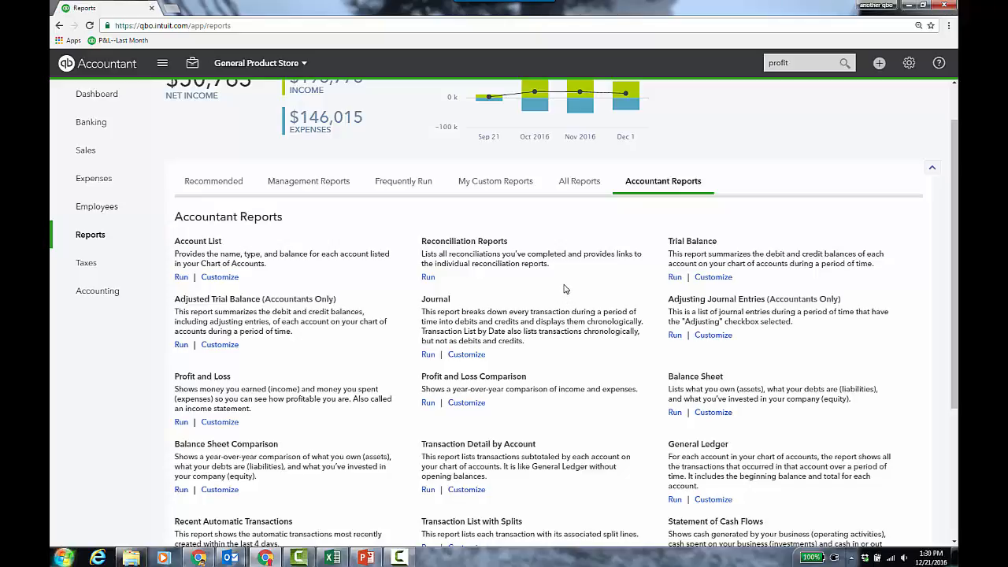
pyautogui.scroll(-1, 566, 289)
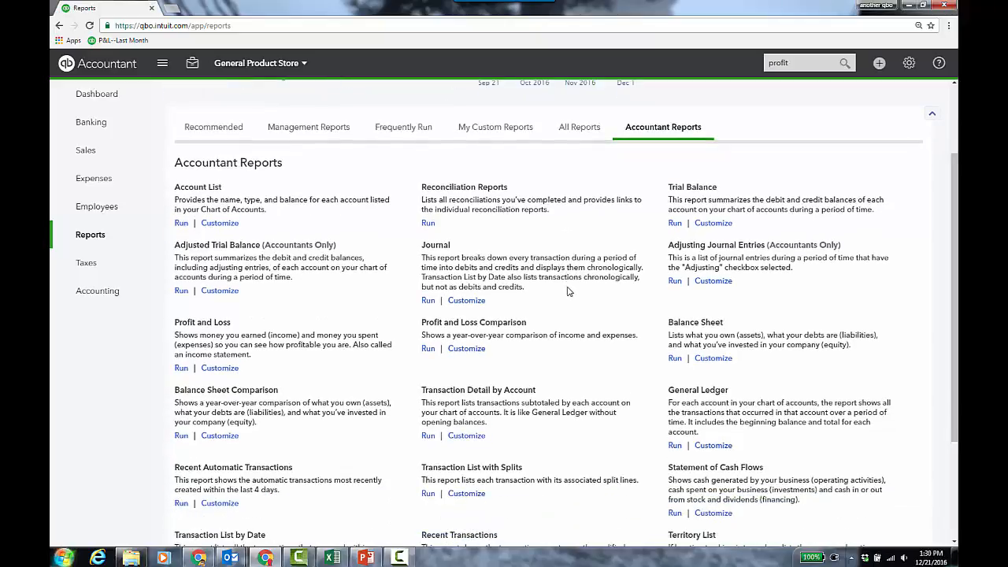
pyautogui.scroll(-1, 567, 290)
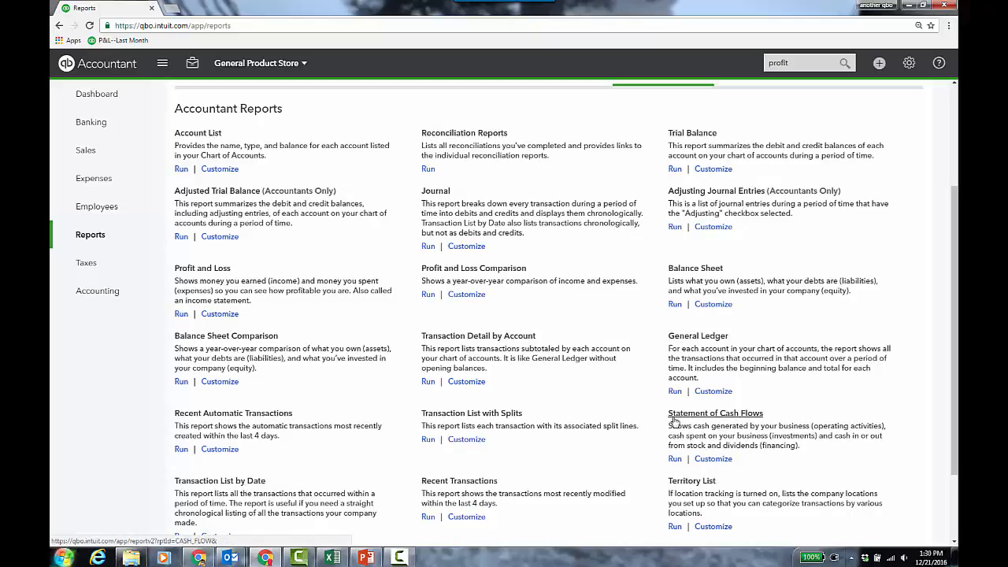
pyautogui.scroll(-2, 617, 387)
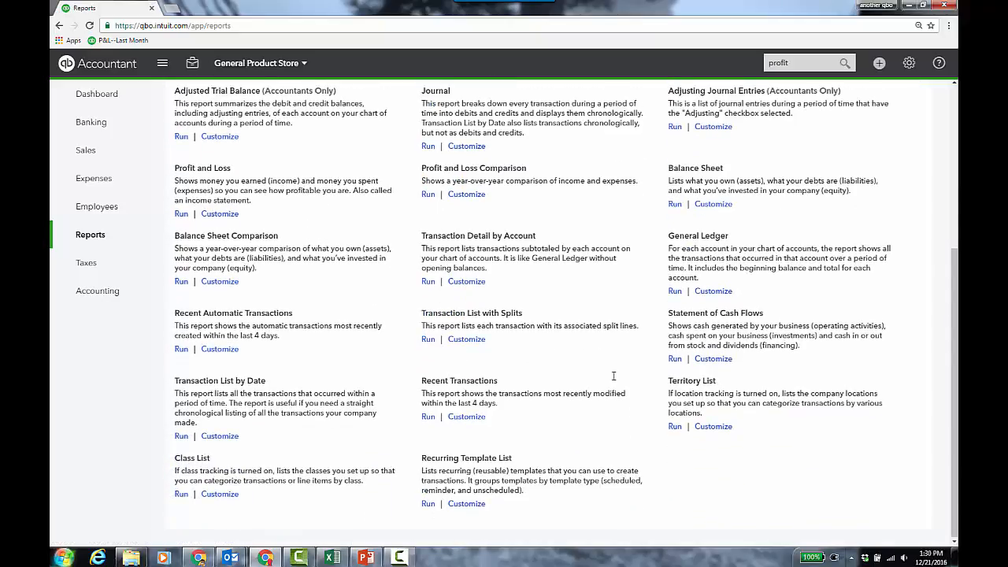
pyautogui.scroll(5, 615, 362)
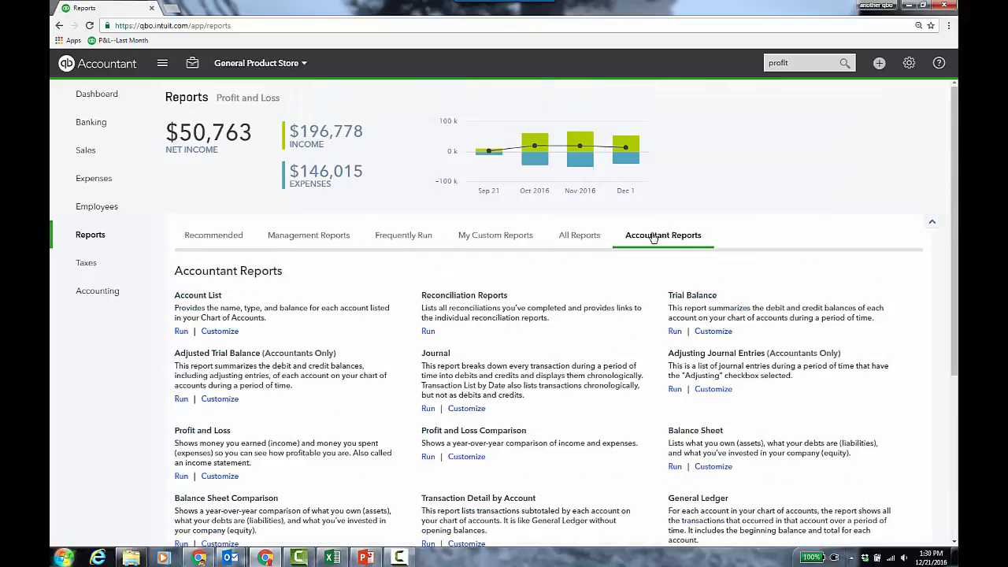
pyautogui.click(192, 68)
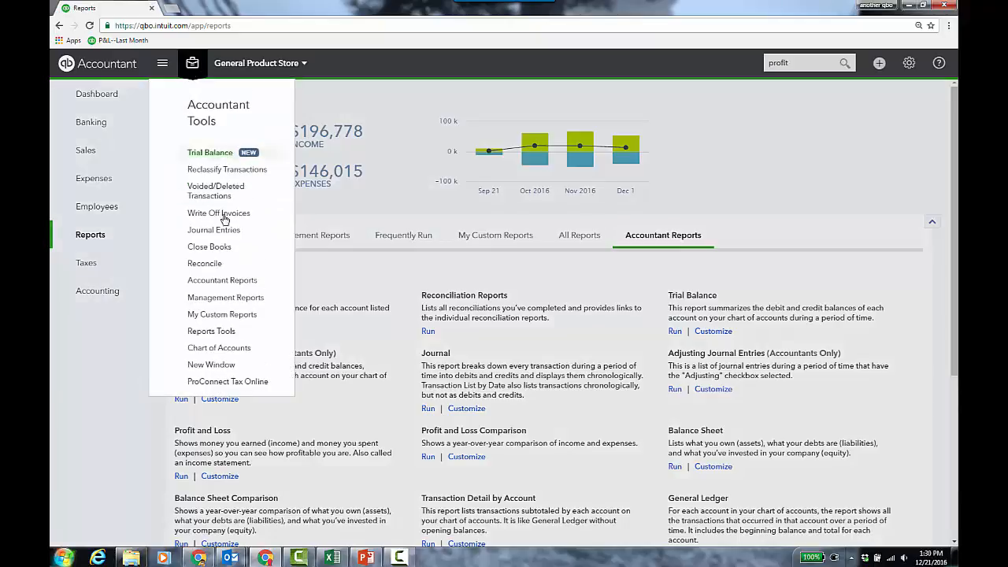
pyautogui.click(240, 284)
# Step: Find the Profit and Loss report in the Business Overview category of all reports and run it
pyautogui.click(577, 240)
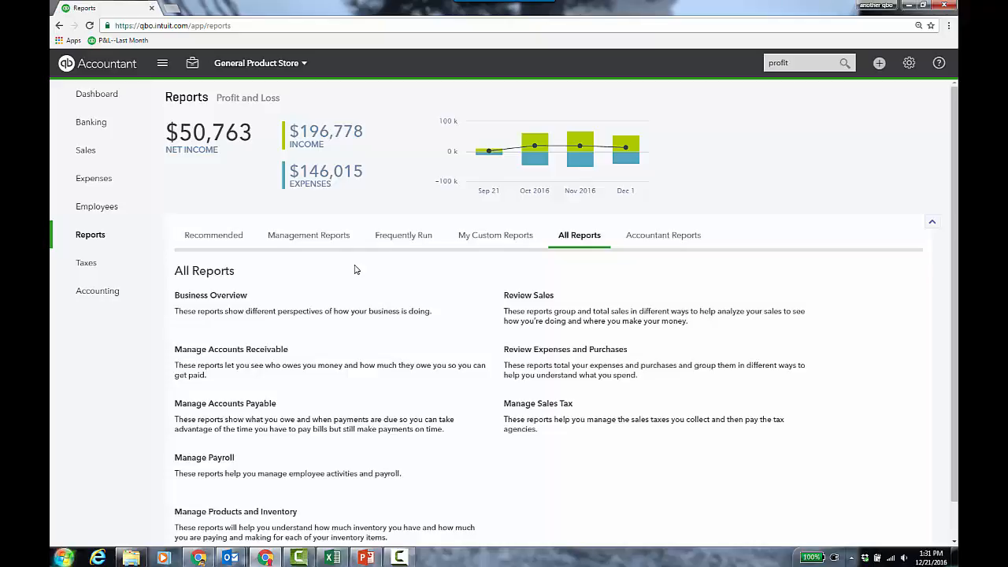
pyautogui.click(236, 298)
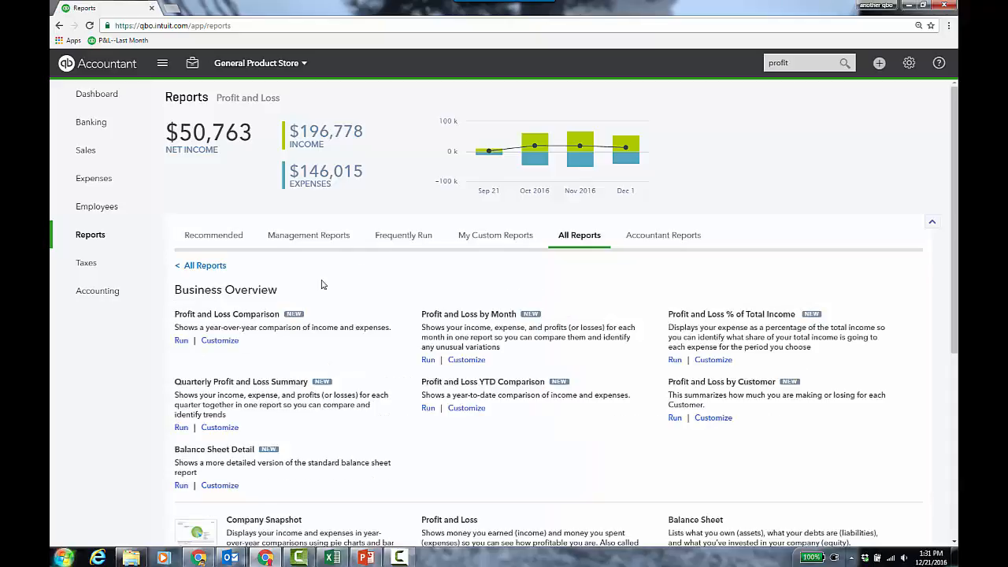
pyautogui.scroll(-1, 358, 285)
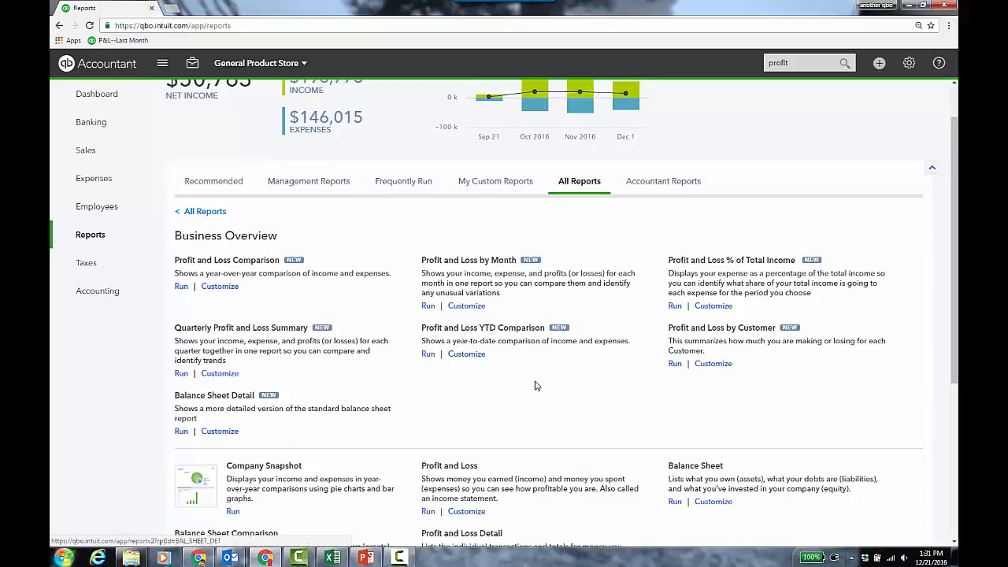
pyautogui.scroll(-2, 599, 367)
pyautogui.scroll(-1, 582, 323)
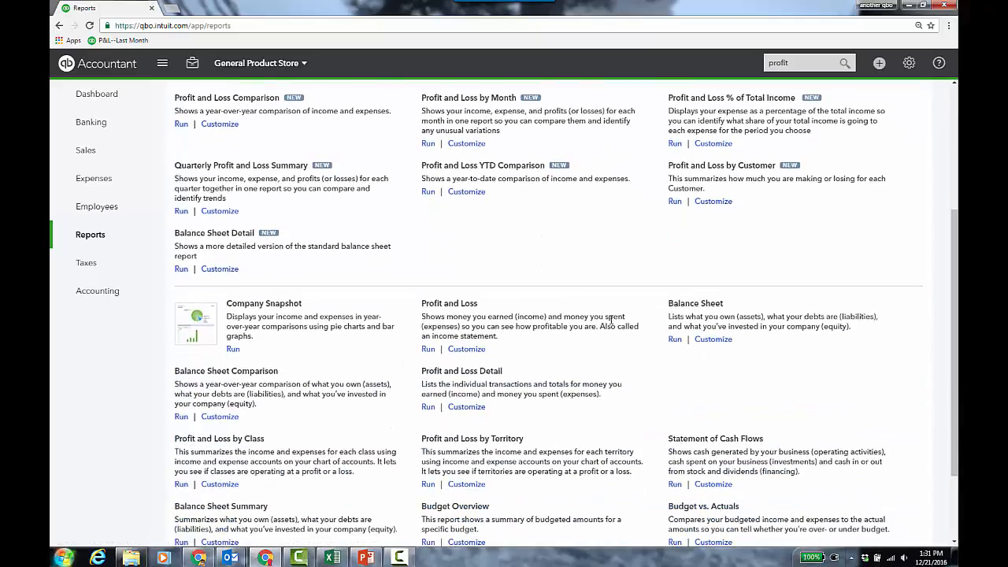
pyautogui.click(466, 305)
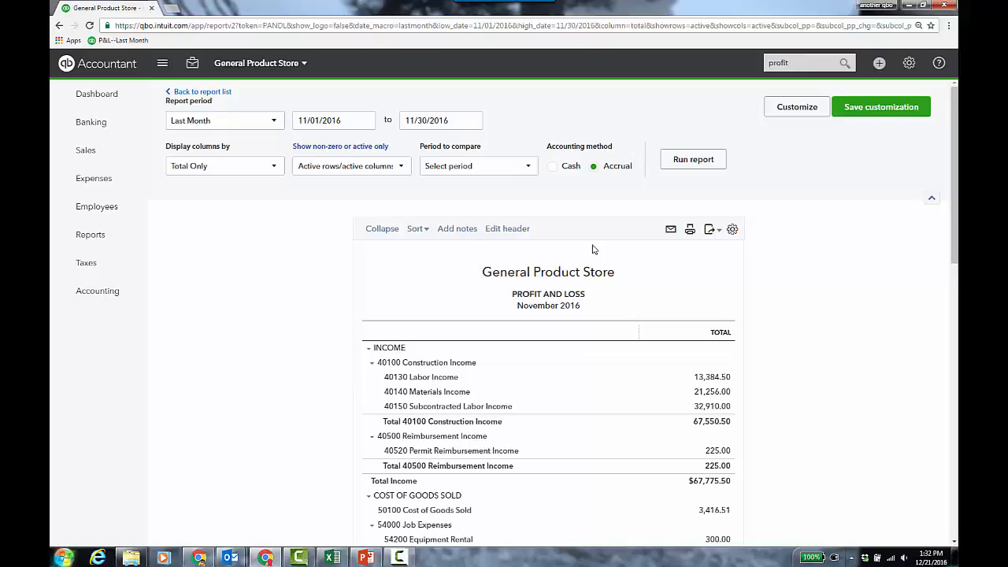
# Step: Run the report for Last Quarter, comparing with the previous period with % change and year-to-date with % of YTD
pyautogui.click(271, 128)
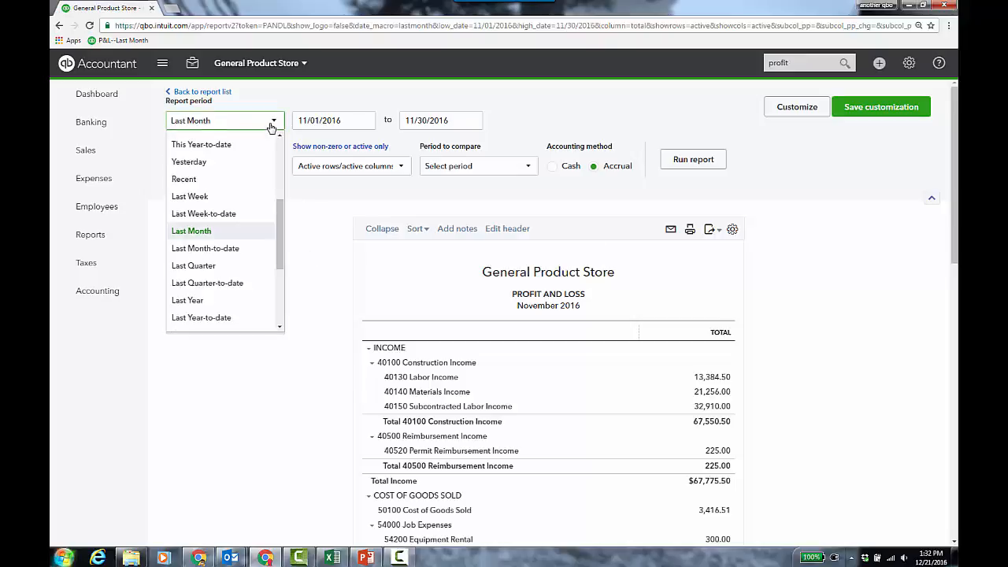
pyautogui.click(209, 266)
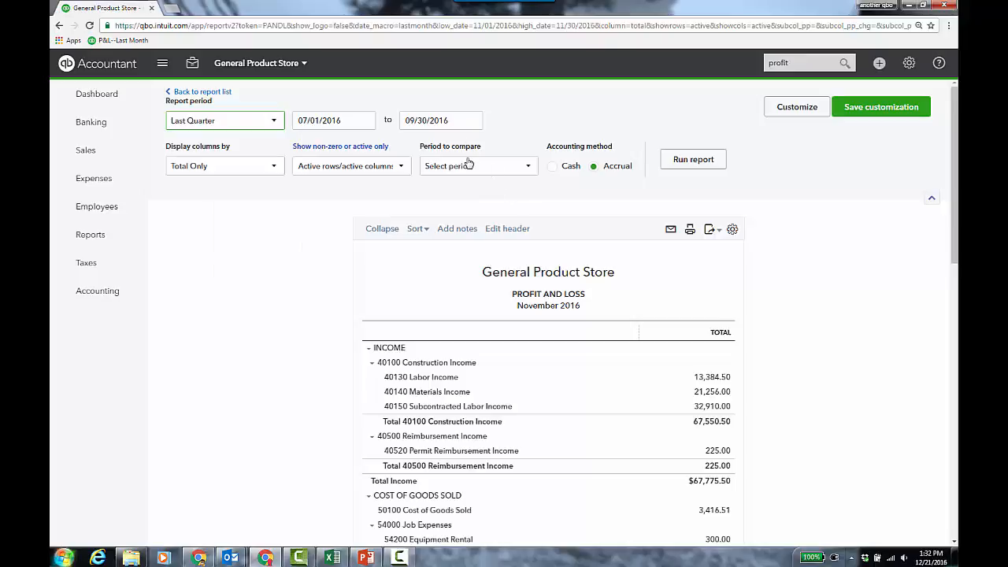
pyautogui.click(526, 170)
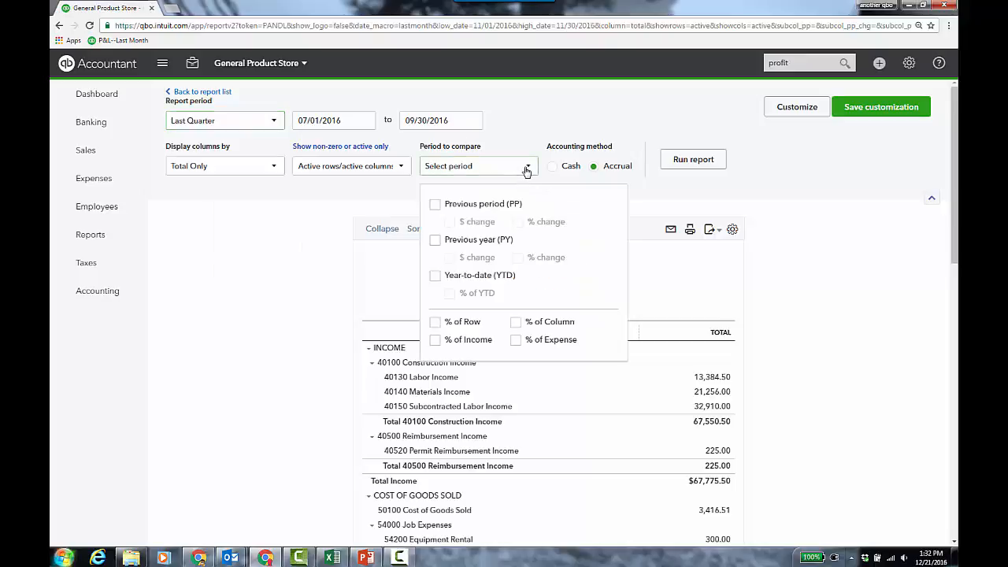
pyautogui.click(437, 206)
pyautogui.click(437, 276)
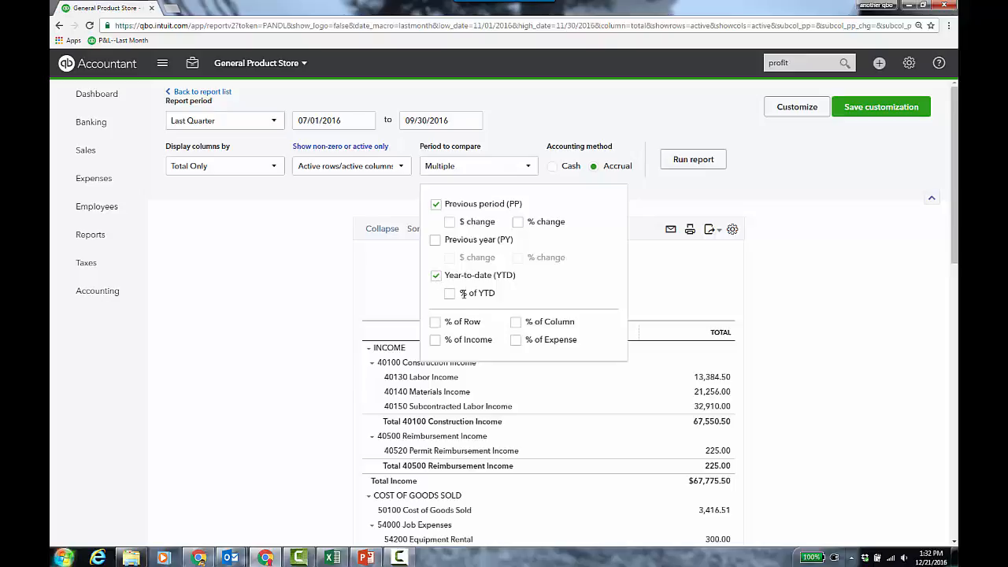
pyautogui.click(463, 293)
pyautogui.click(520, 223)
pyautogui.click(687, 161)
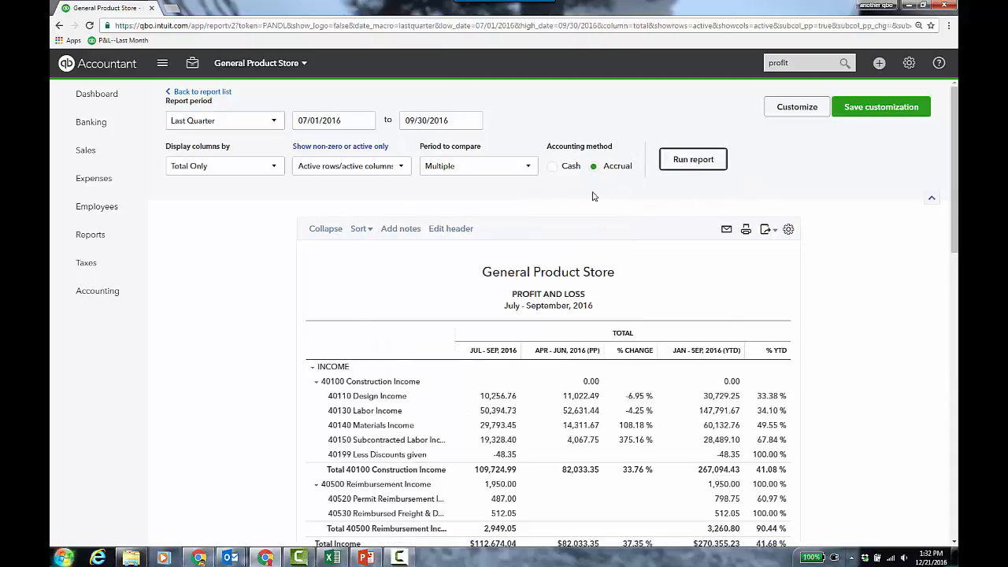
# Step: Switch the Profit and Loss report to the Cash accounting method and rerun it
pyautogui.click(552, 167)
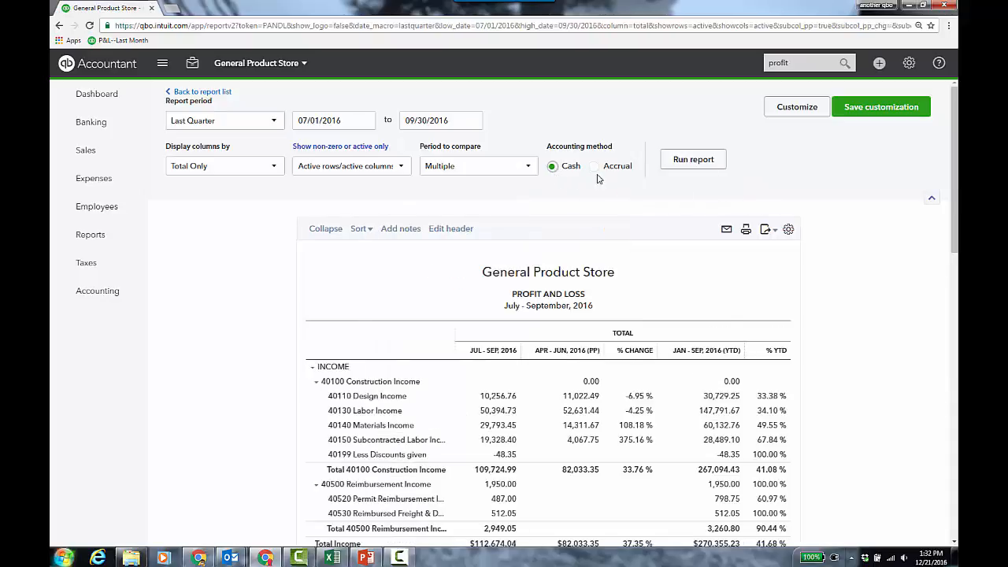
pyautogui.click(706, 161)
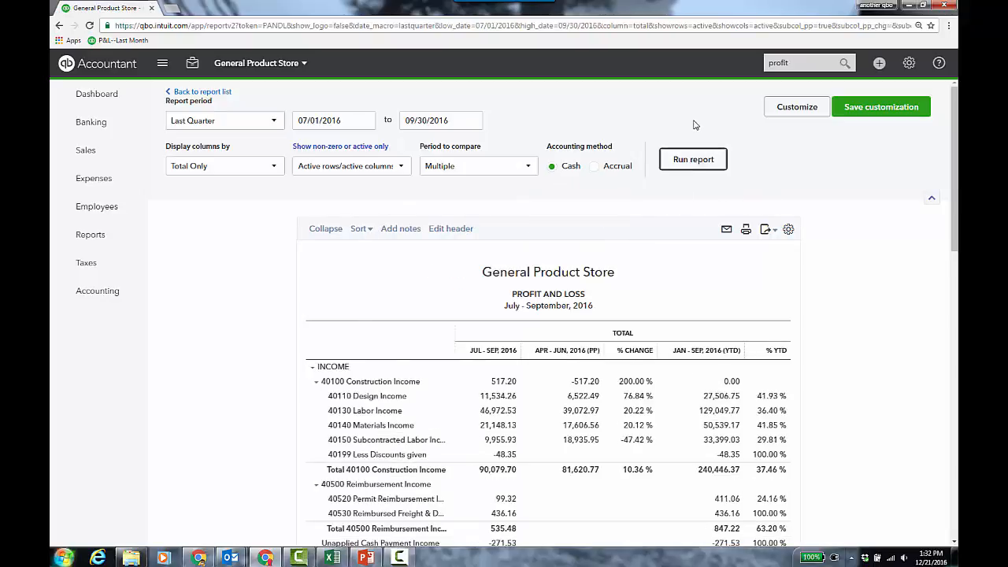
# Step: Duplicate the report's browser tab and open the Reports Tools page from the accountant tools in the copy
pyautogui.rightClick(115, 9)
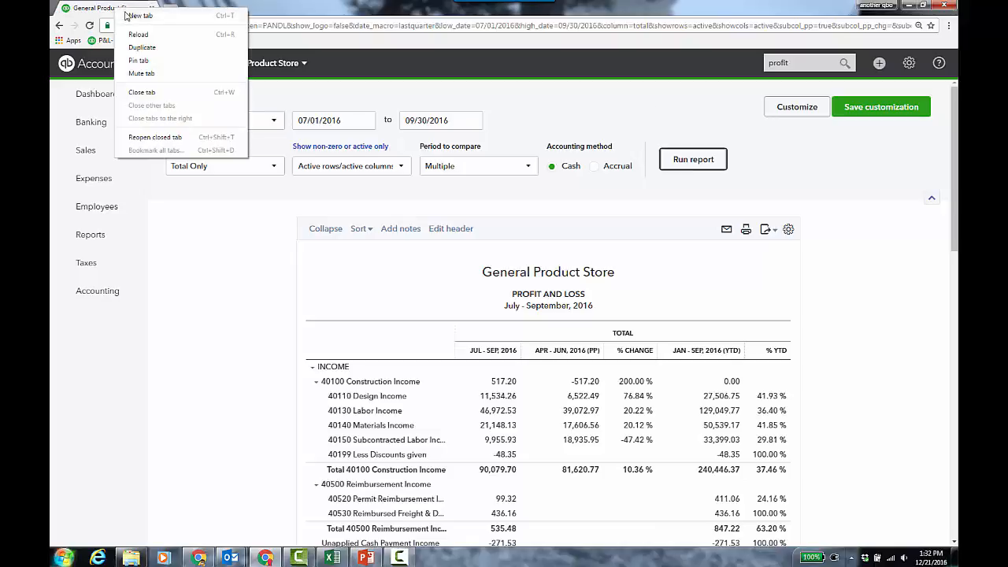
pyautogui.click(130, 48)
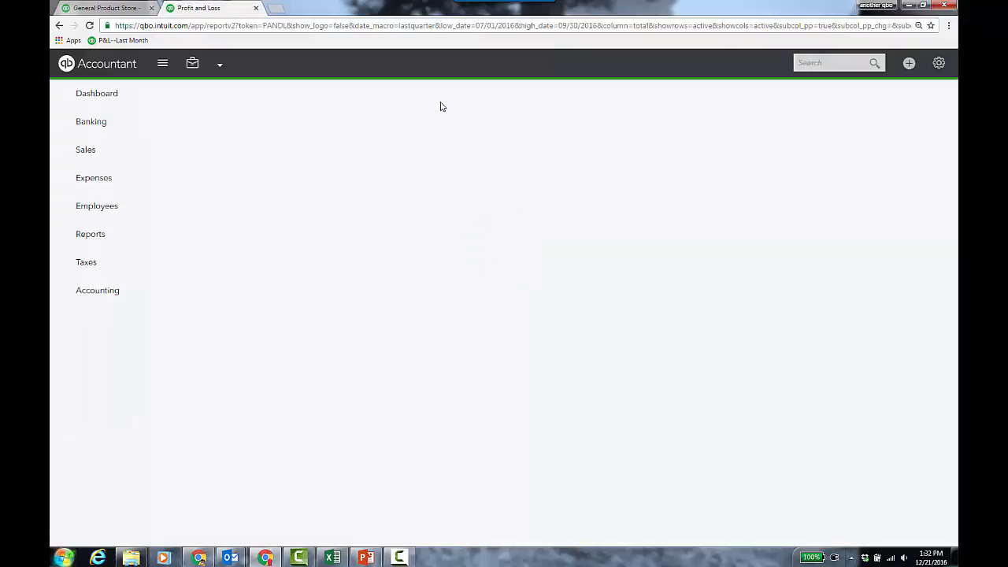
pyautogui.click(192, 67)
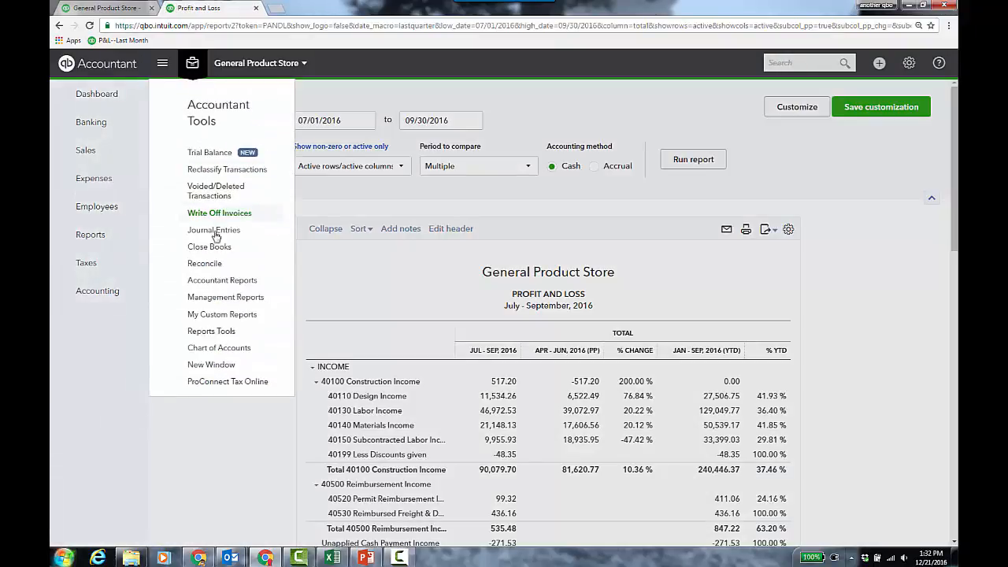
pyautogui.click(226, 332)
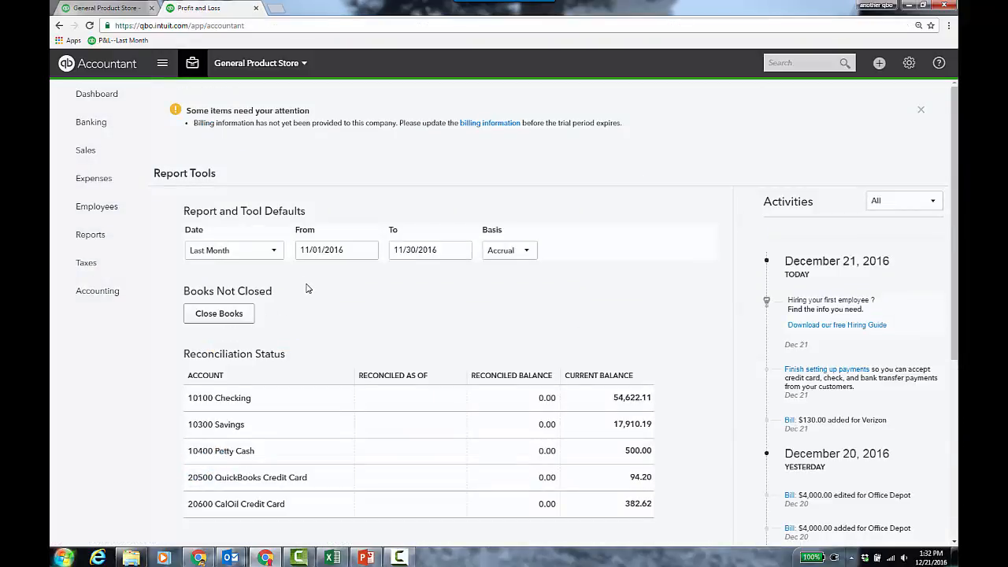
# Step: Set the report and tool defaults to Last Quarter with a Cash basis, and dismiss the attention notice
pyautogui.click(276, 252)
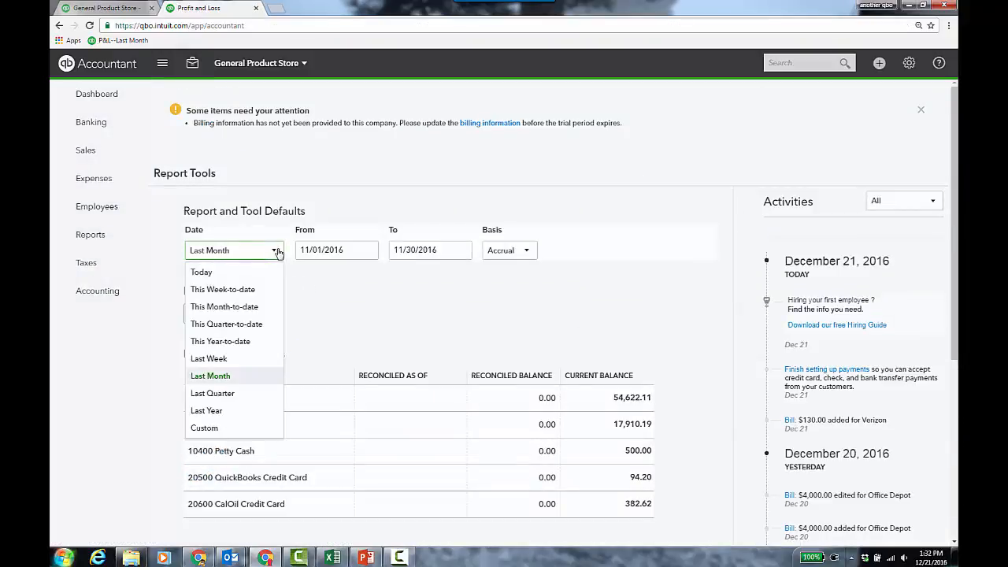
pyautogui.click(219, 394)
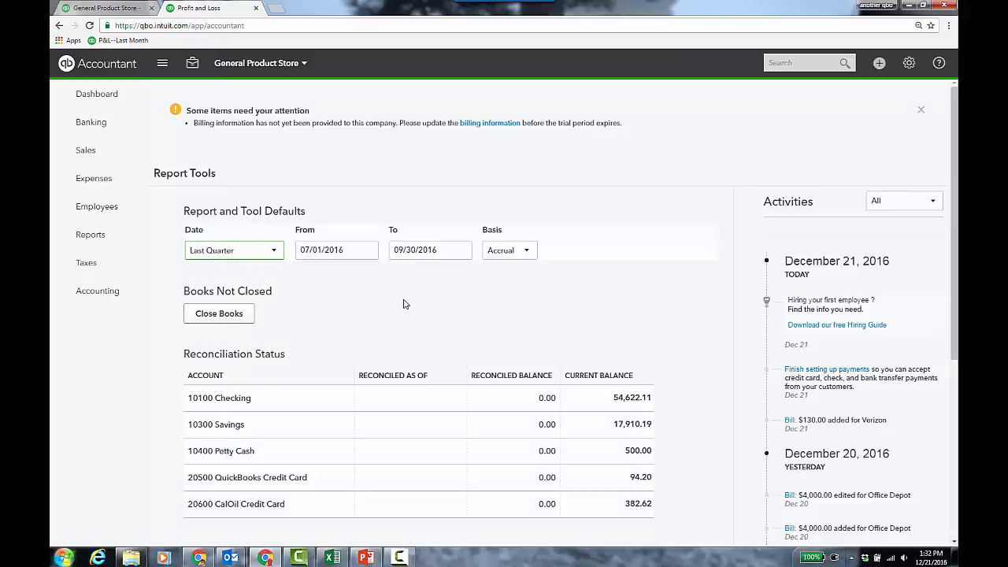
pyautogui.click(526, 251)
pyautogui.click(514, 290)
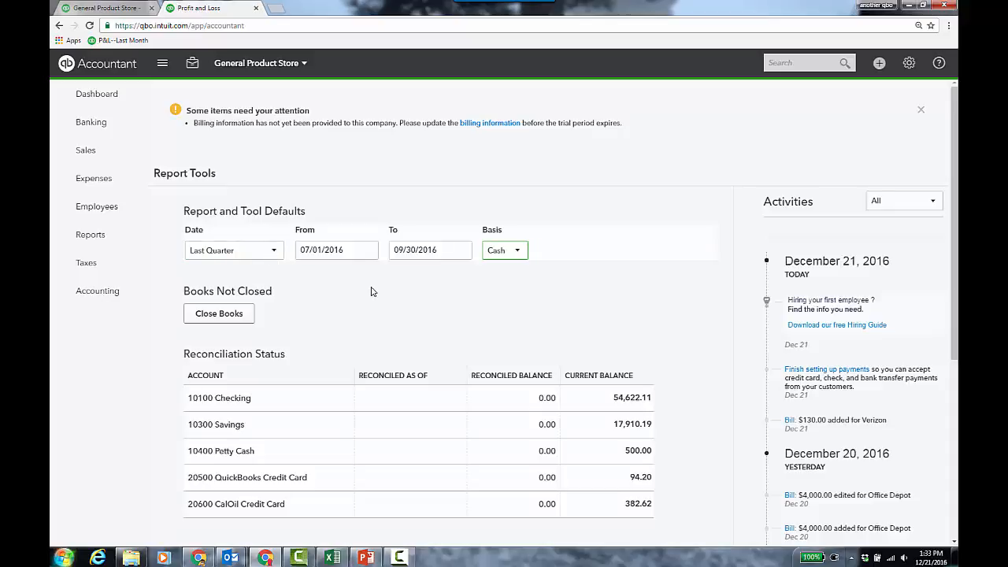
pyautogui.click(920, 110)
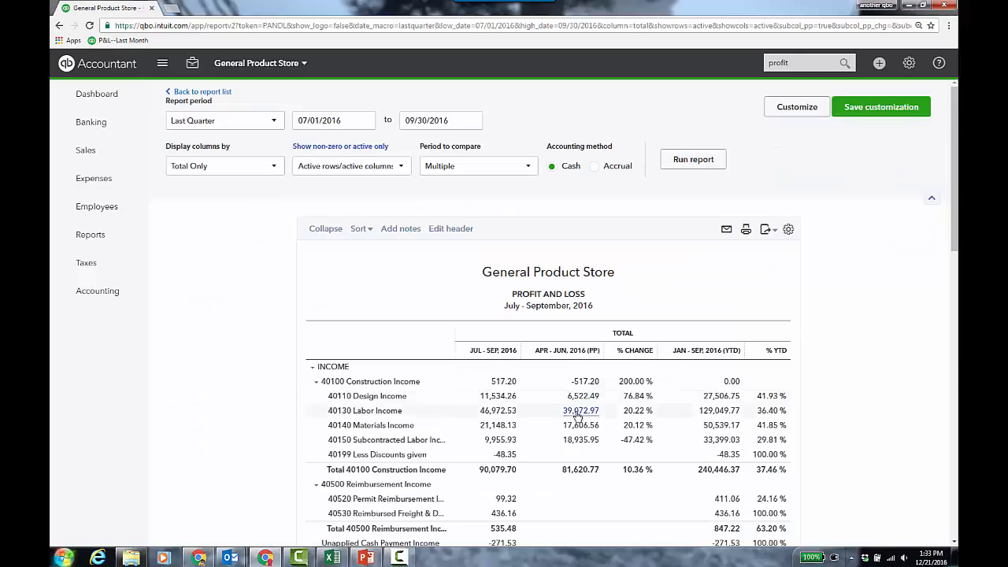
# Step: Drill into the July–September amount for 50100 Cost of Goods Sold and return to the report summary
pyautogui.scroll(-2, 504, 413)
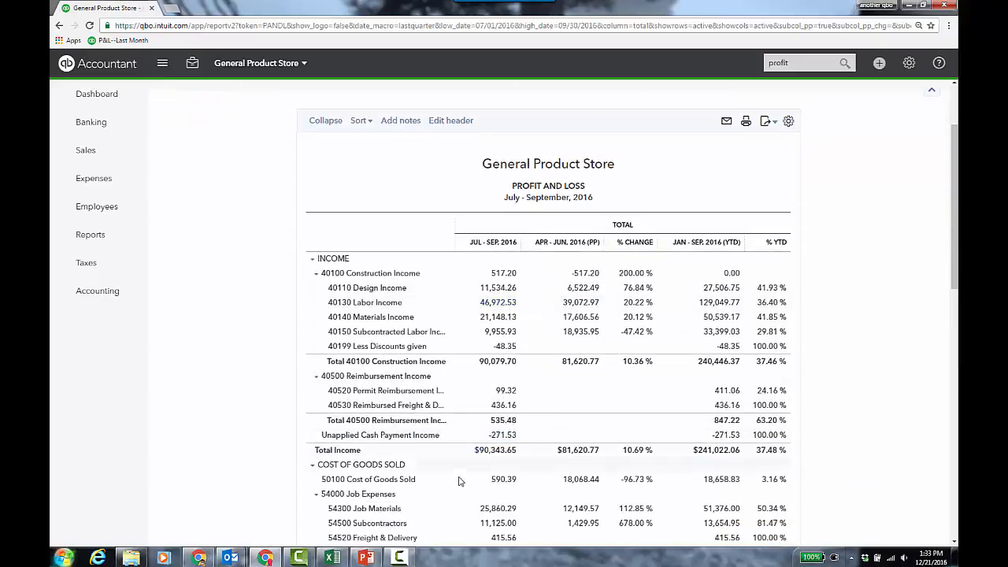
pyautogui.click(504, 479)
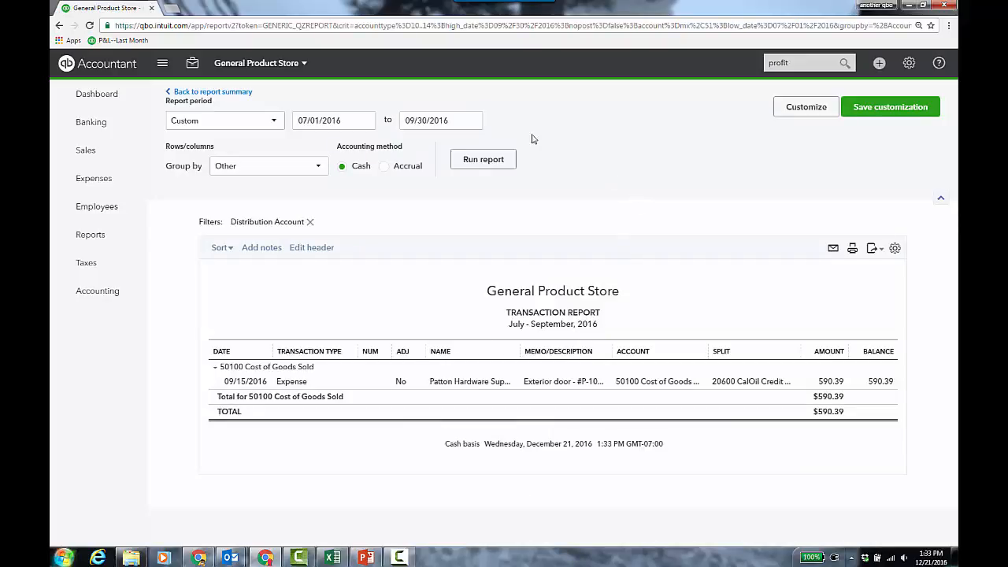
pyautogui.click(239, 95)
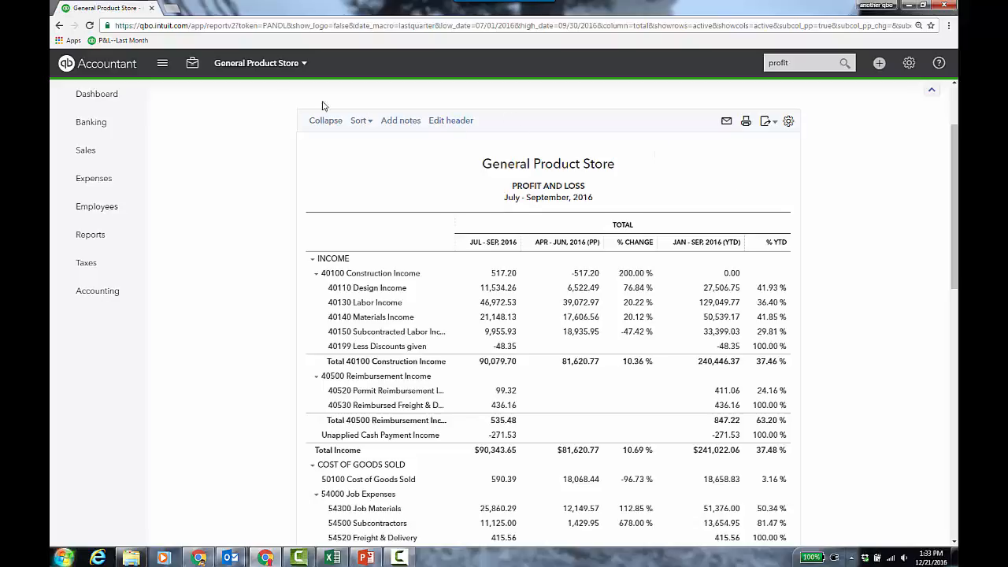
# Step: Open the report in a new window from the accountant tools and drill into the July–September Cost of Goods Sold amount
pyautogui.click(192, 63)
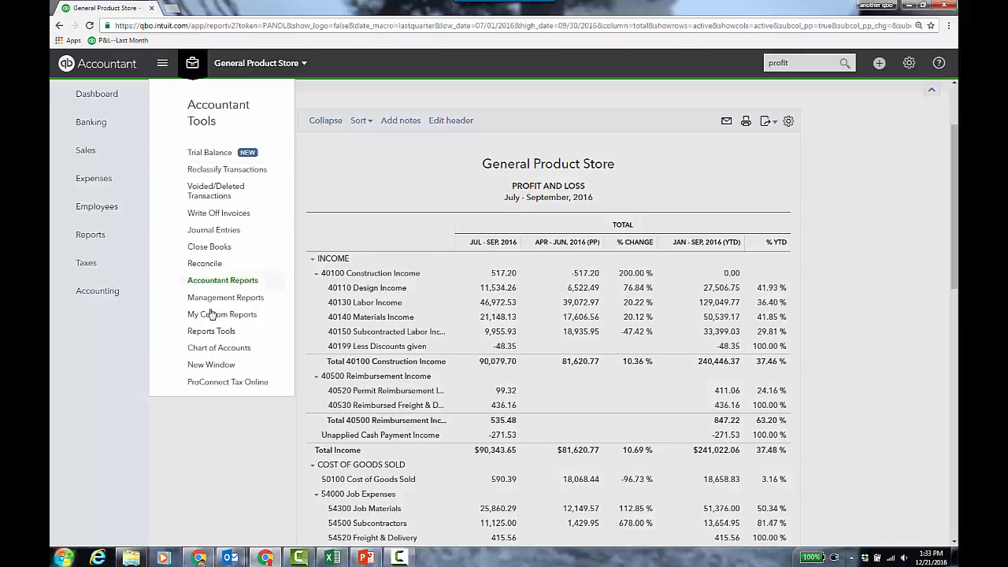
pyautogui.click(211, 365)
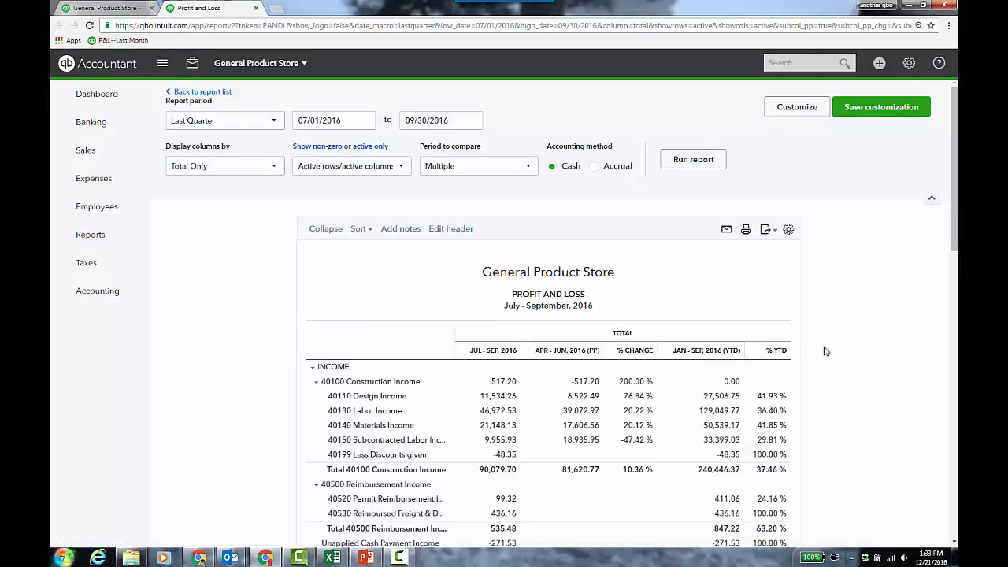
pyautogui.scroll(-2, 828, 346)
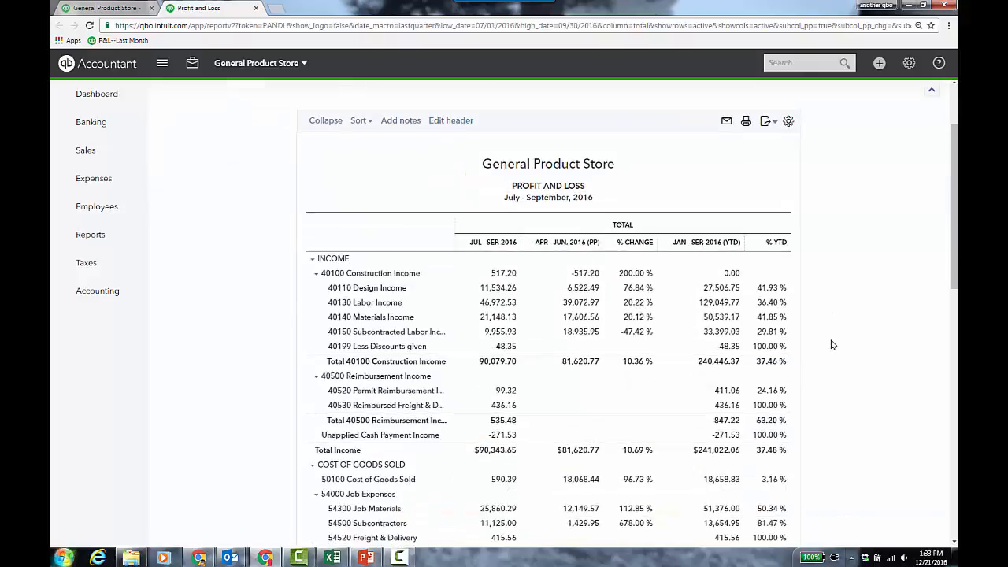
pyautogui.click(503, 479)
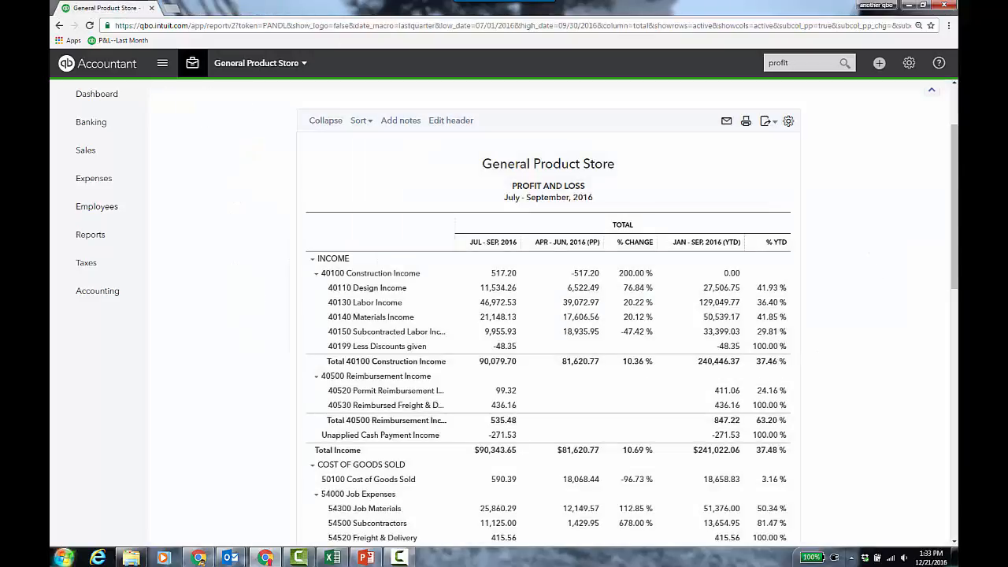
# Step: Check the Profit and Loss report's export formats and its header editing option
pyautogui.scroll(2, 955, 236)
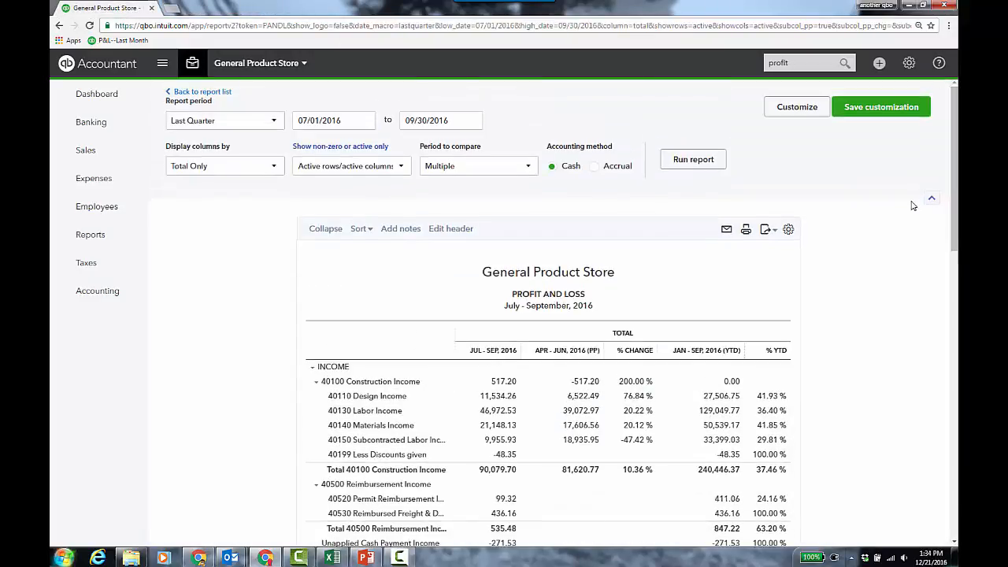
pyautogui.click(769, 230)
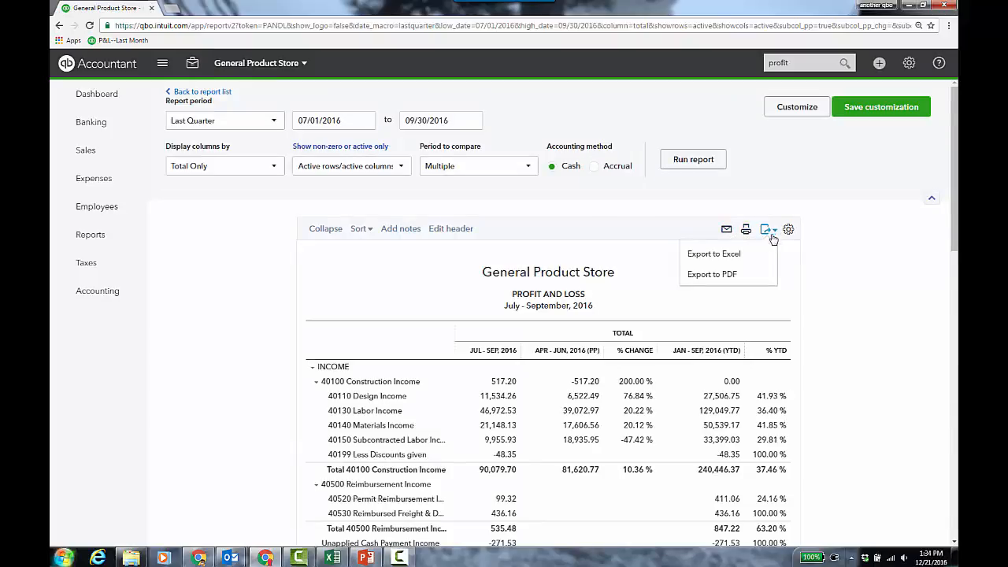
pyautogui.click(455, 229)
pyautogui.click(459, 229)
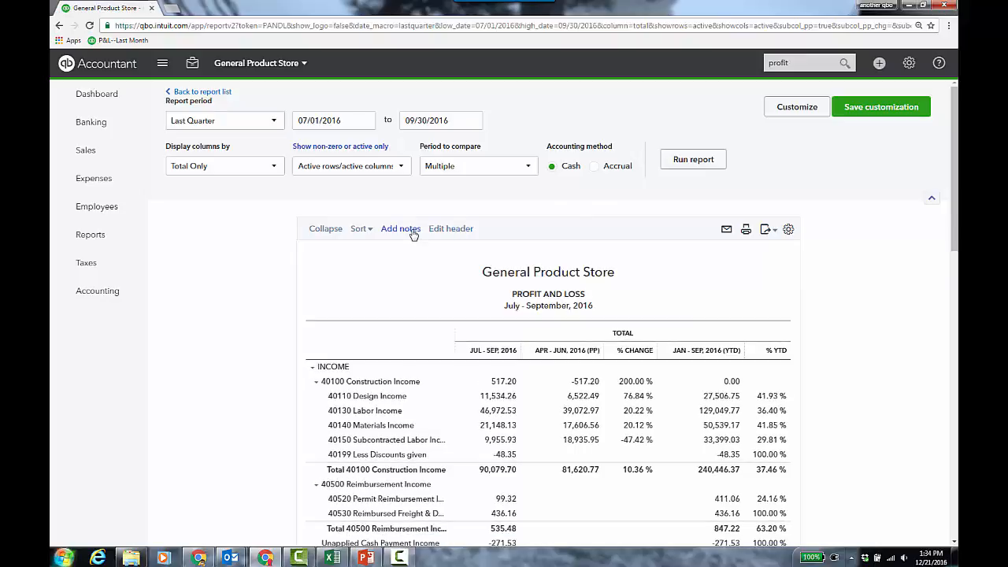
# Step: Open a notes field beneath the report's Net Income row and return to the start of the report
pyautogui.click(413, 229)
pyautogui.click(511, 385)
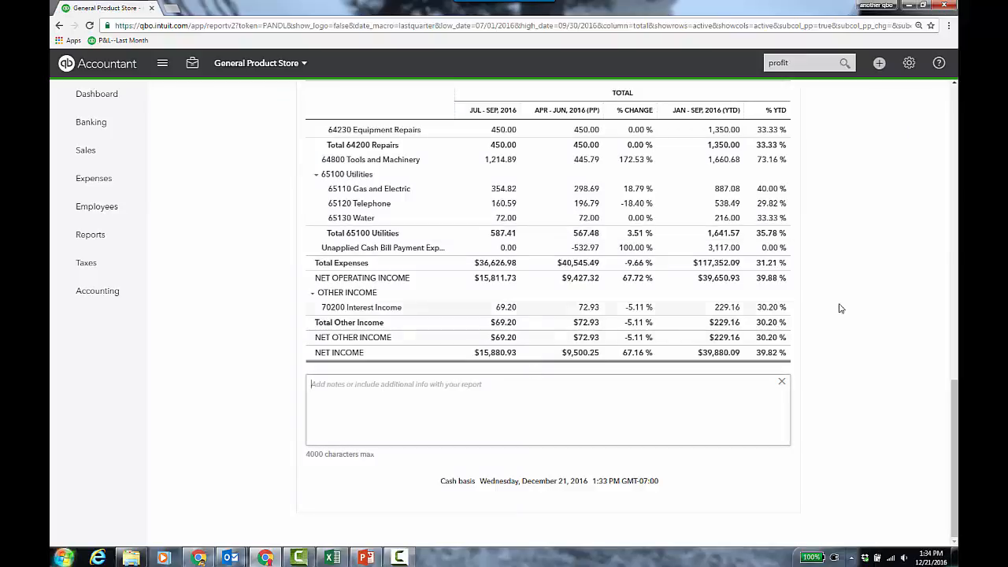
pyautogui.moveTo(952, 396); pyautogui.dragTo(946, 108)
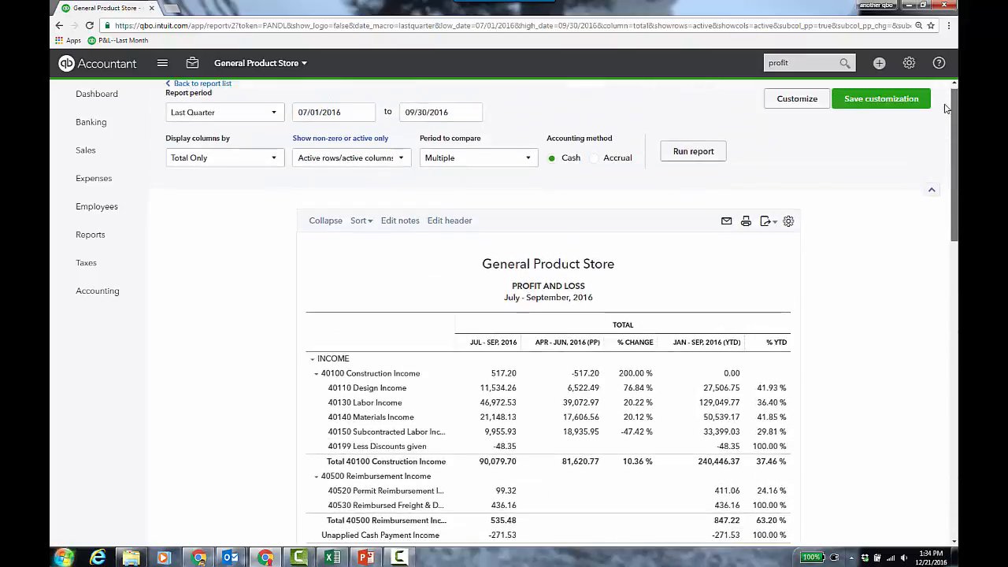
# Step: Collapse the report to its parent accounts and check the available sort orders and column display choices
pyautogui.click(333, 225)
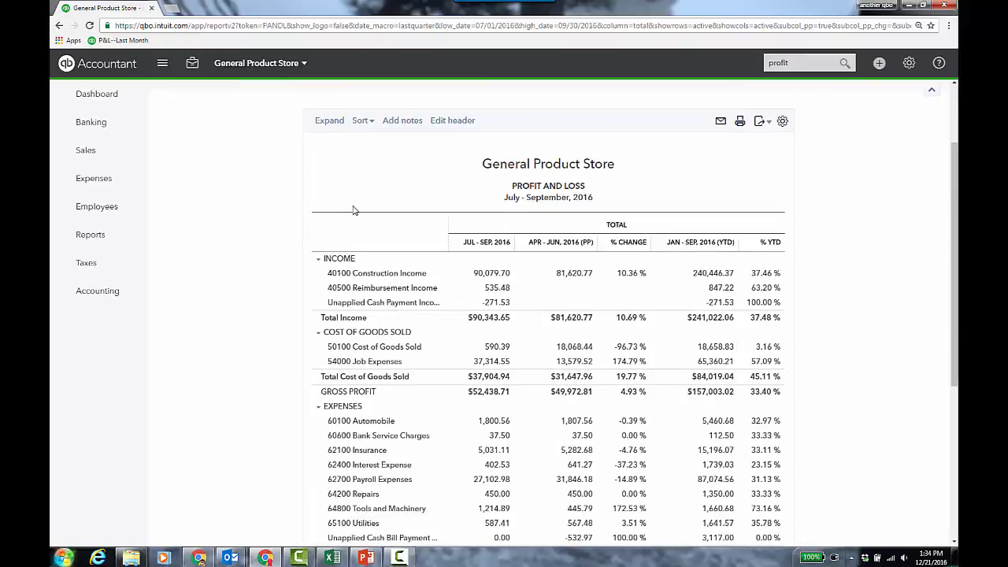
pyautogui.click(367, 229)
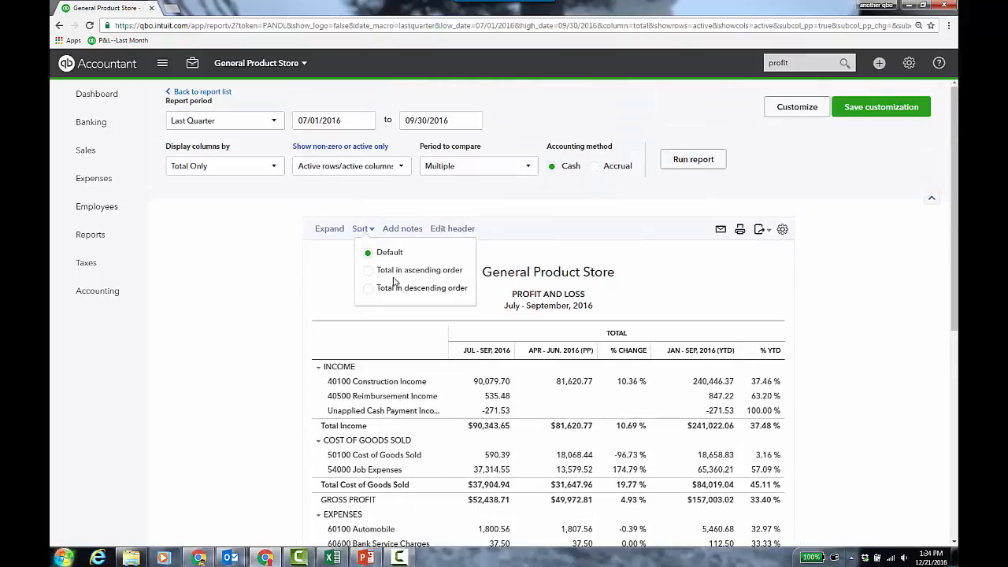
pyautogui.click(257, 274)
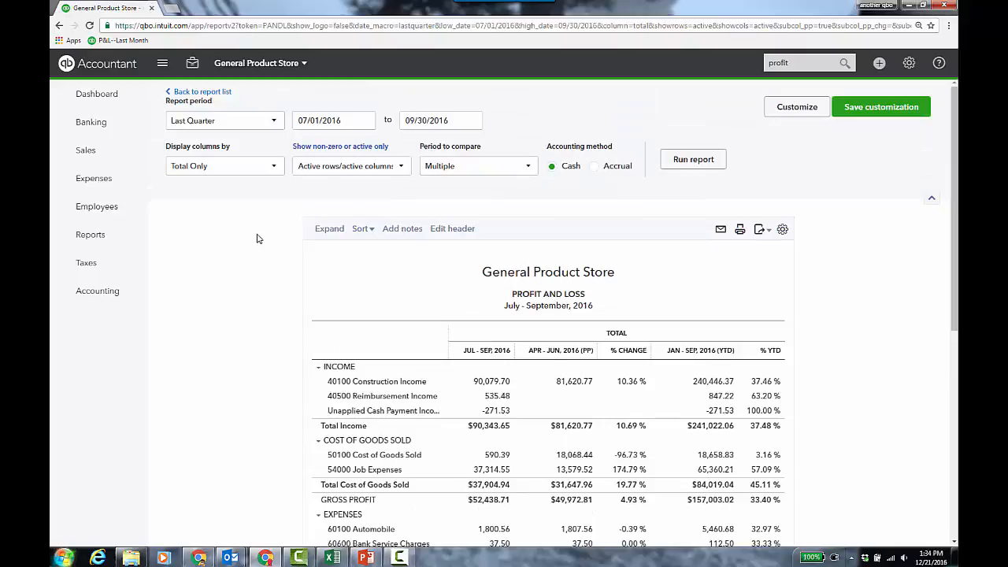
pyautogui.click(273, 170)
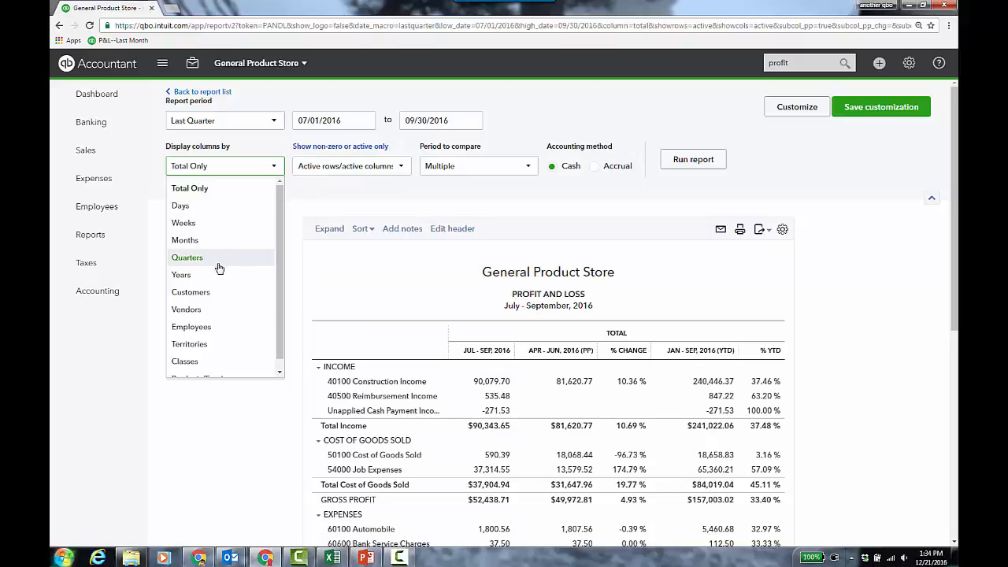
pyautogui.click(839, 224)
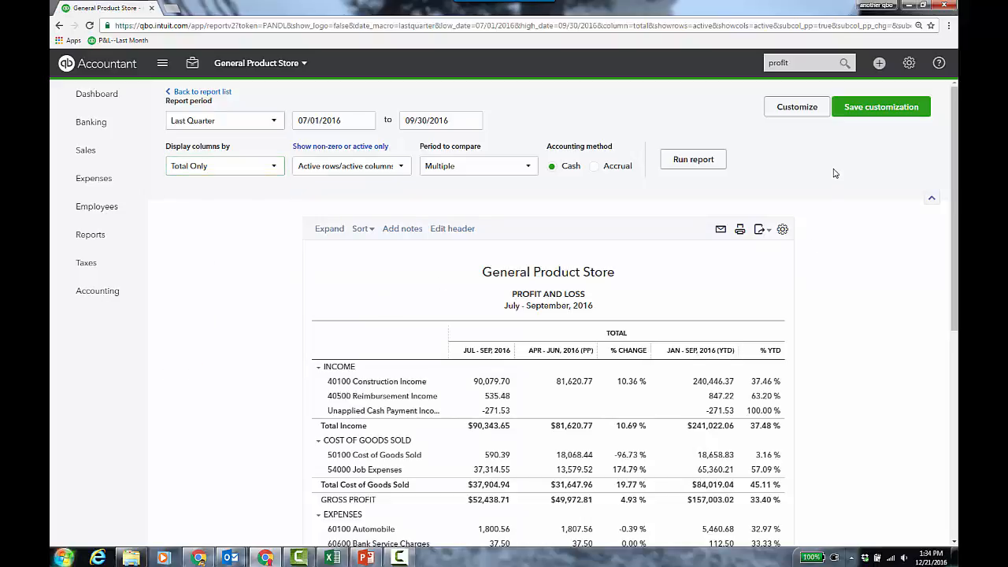
# Step: Review the General, Rows/Columns and Filter sections of the report customization, and the report's display settings
pyautogui.click(803, 111)
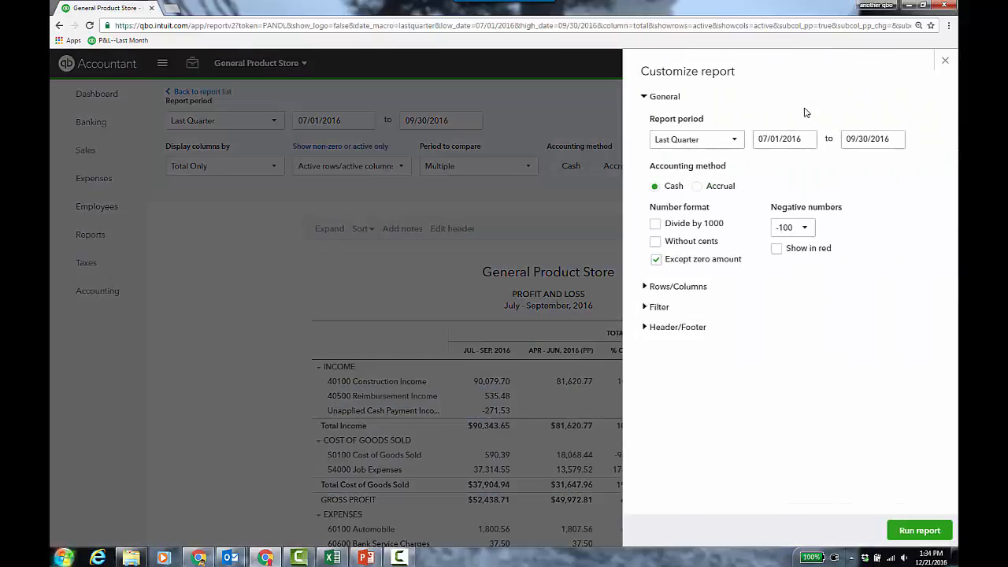
pyautogui.click(646, 98)
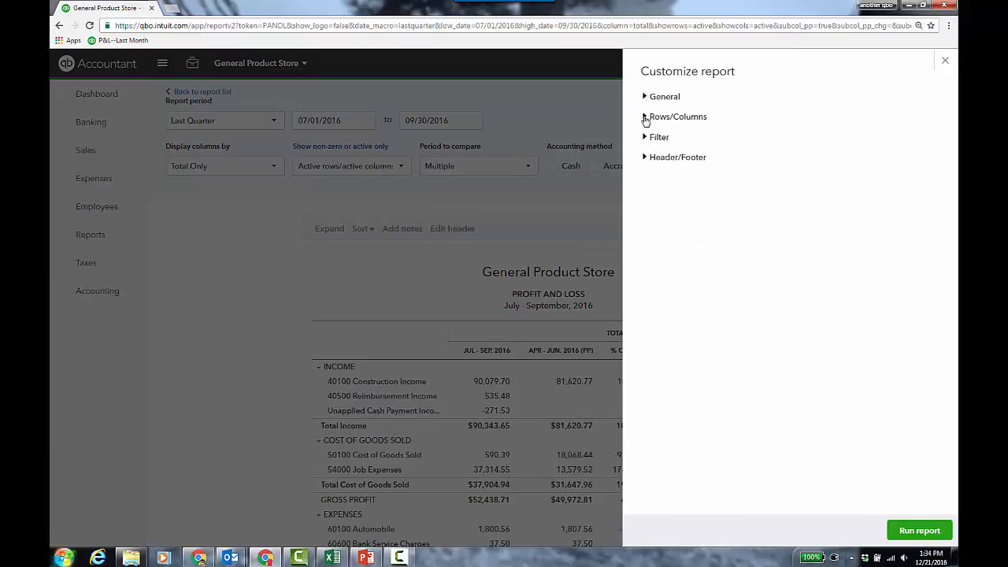
pyautogui.click(647, 118)
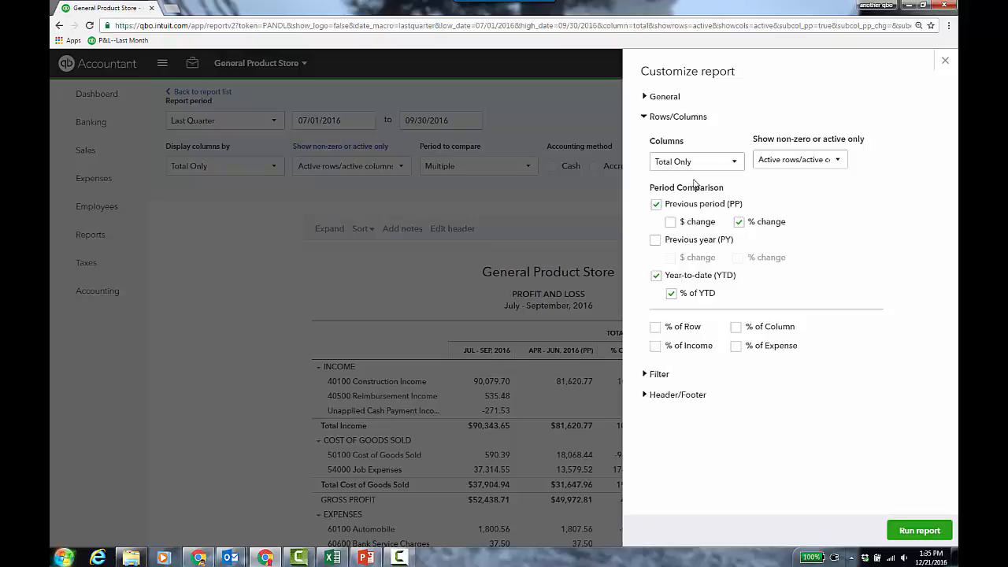
pyautogui.click(644, 118)
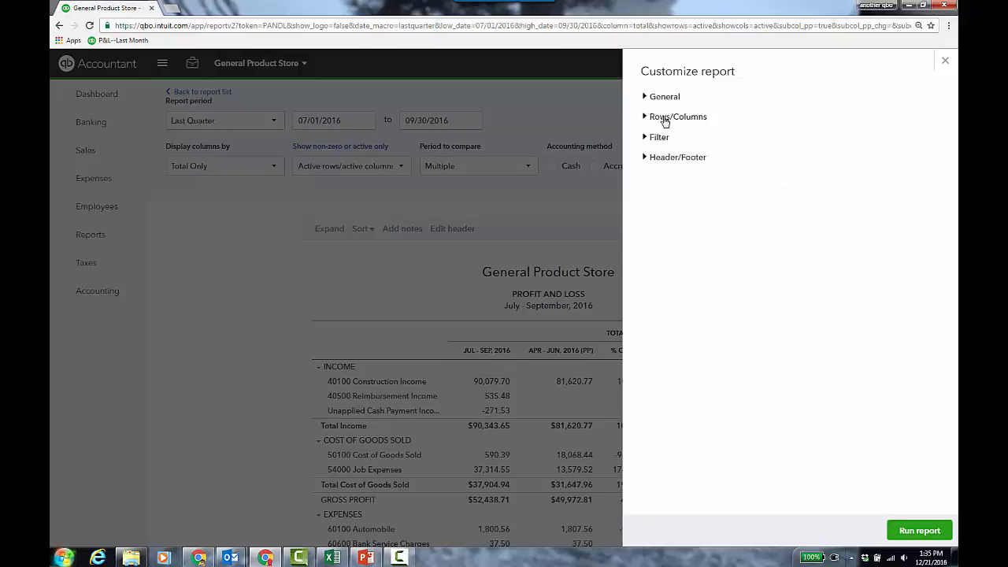
pyautogui.click(645, 137)
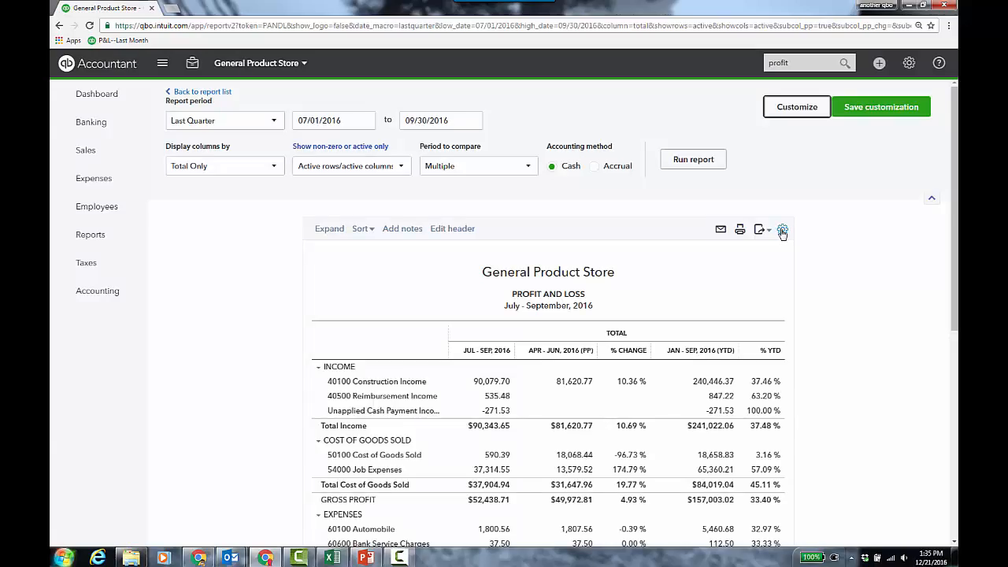
pyautogui.click(782, 230)
pyautogui.click(844, 247)
# Step: Save the customized report as Profit and Loss--Qtrly in a new group named Reports to Send, without sharing it
pyautogui.click(880, 114)
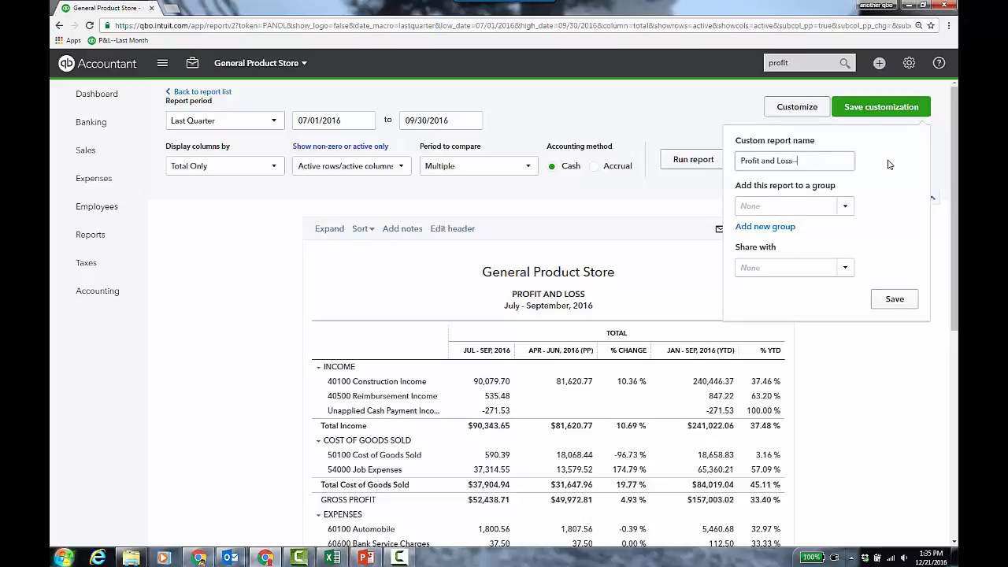
pyautogui.write('--Qtrly')
pyautogui.click(837, 207)
pyautogui.click(766, 226)
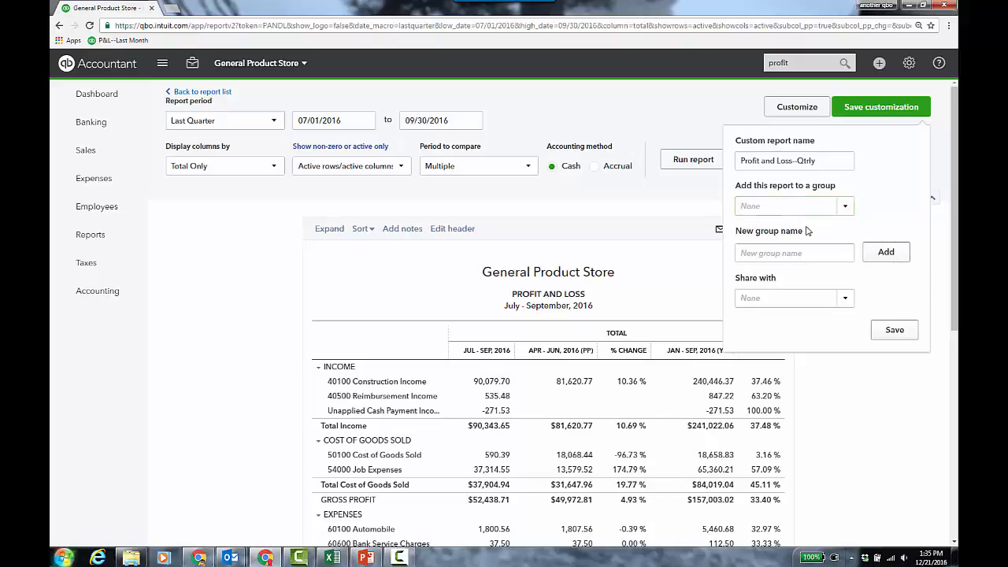
pyautogui.click(812, 252)
pyautogui.write('Reports to Send')
pyautogui.click(886, 252)
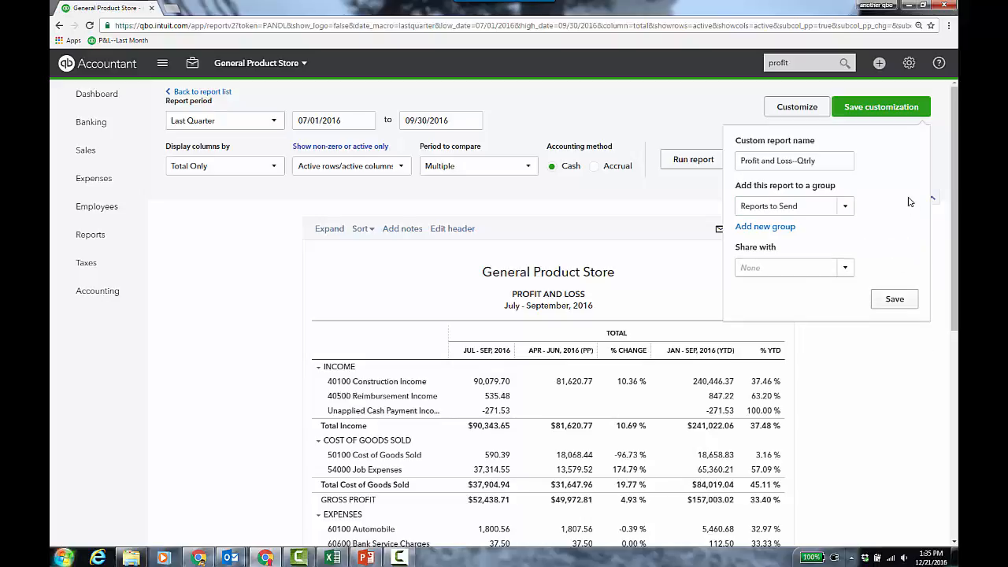
pyautogui.click(845, 271)
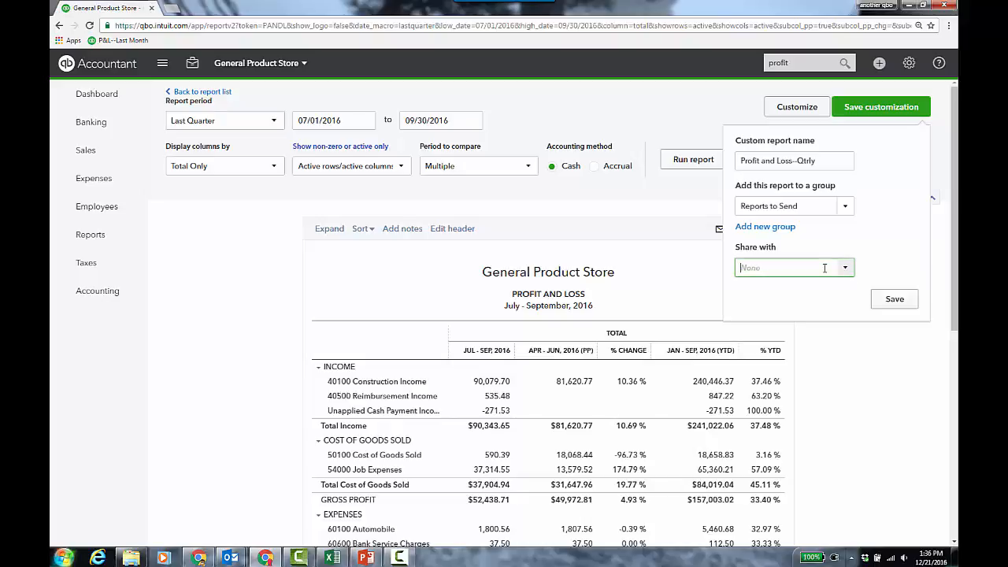
pyautogui.click(894, 299)
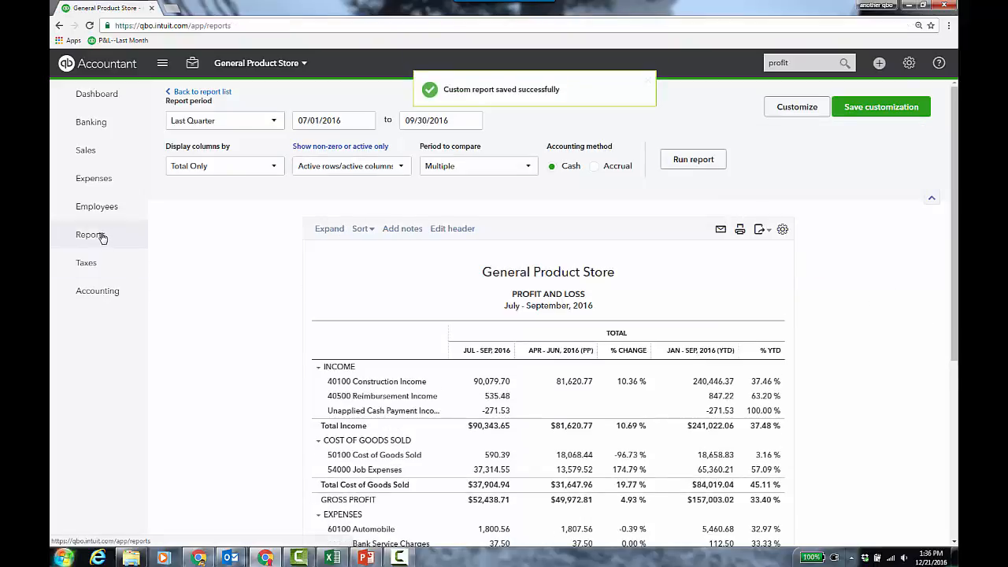
# Step: Find the Reports to Send group among the custom reports and open it for editing
pyautogui.click(93, 236)
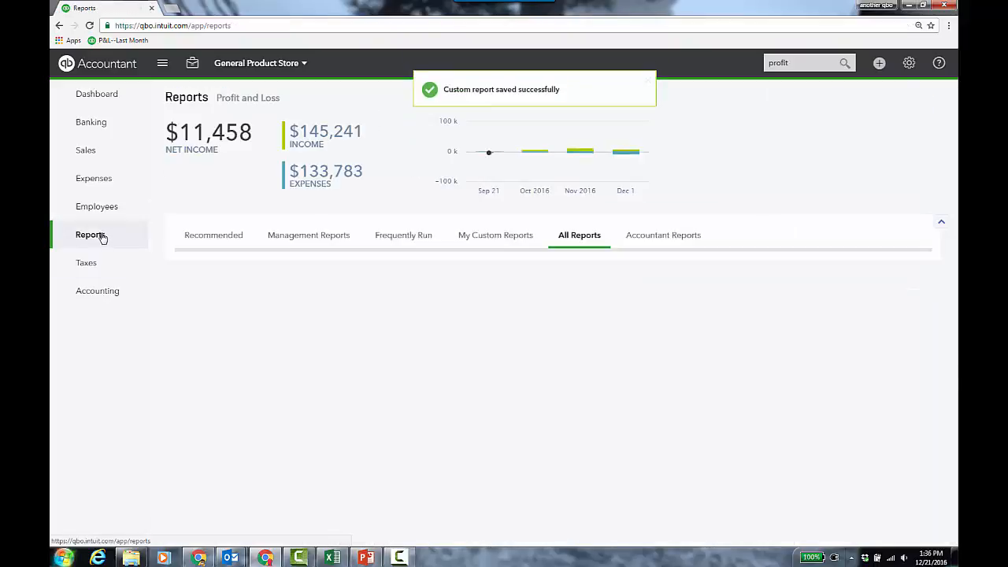
pyautogui.click(496, 236)
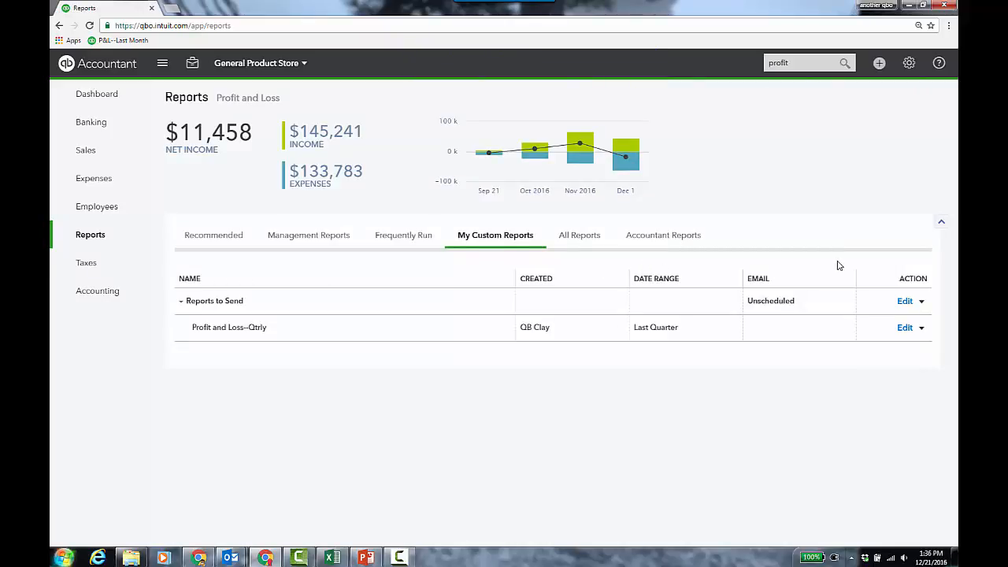
pyautogui.click(905, 301)
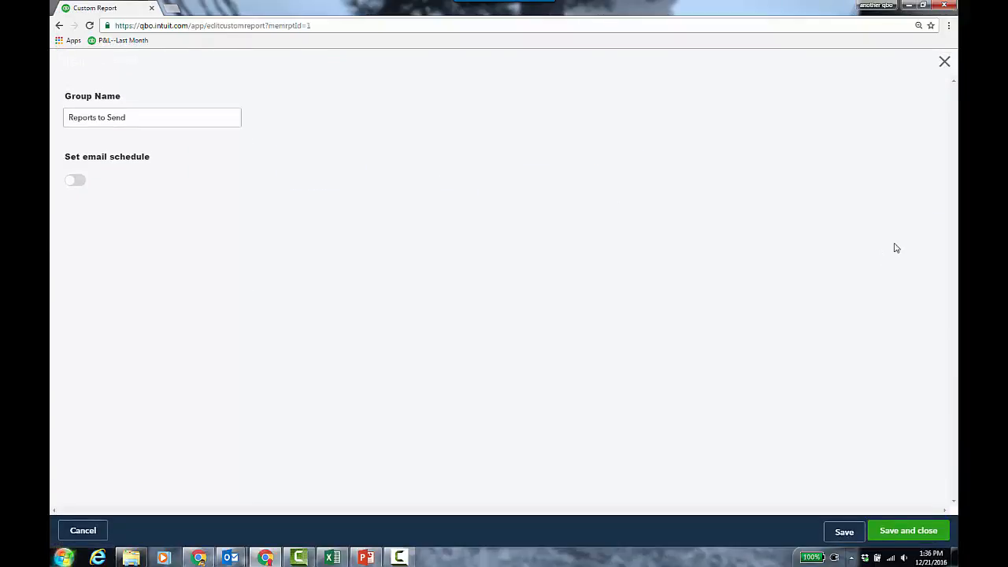
# Step: Turn on the group's email schedule and set it to repeat weekly on Friday
pyautogui.click(72, 182)
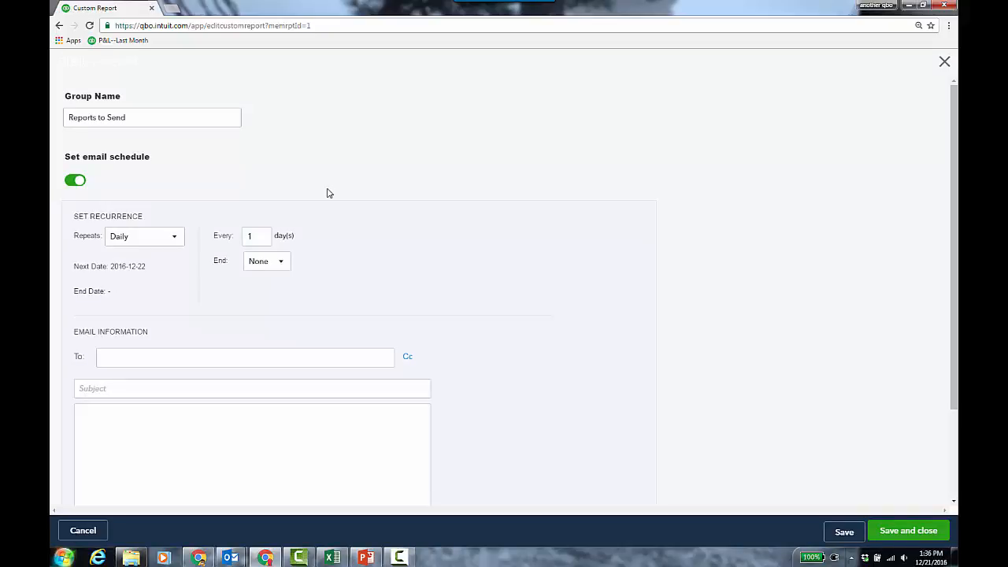
pyautogui.click(175, 240)
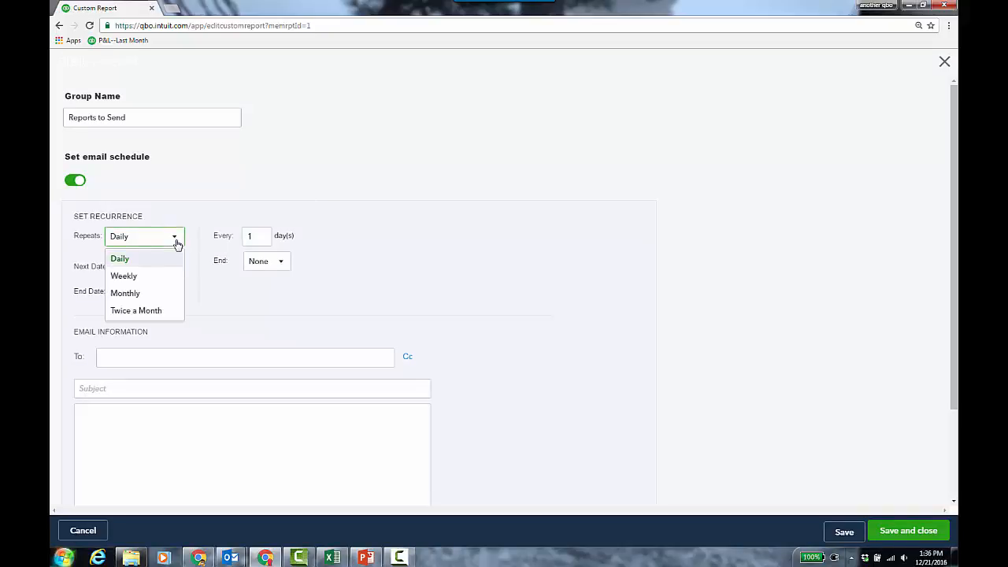
pyautogui.click(156, 280)
pyautogui.click(288, 263)
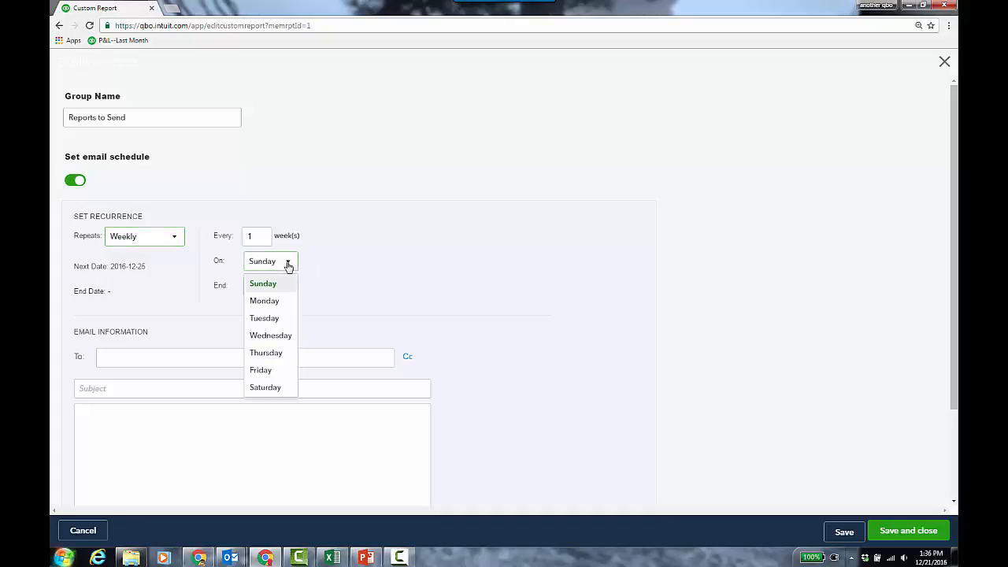
pyautogui.click(283, 369)
pyautogui.click(356, 352)
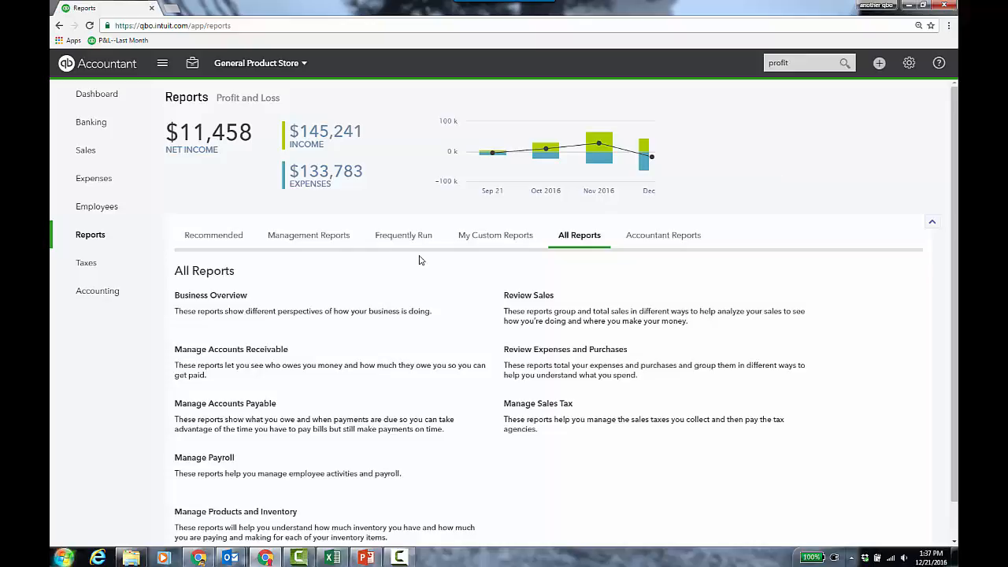
# Step: Open the Review Sales category in the list of all reports
pyautogui.click(538, 298)
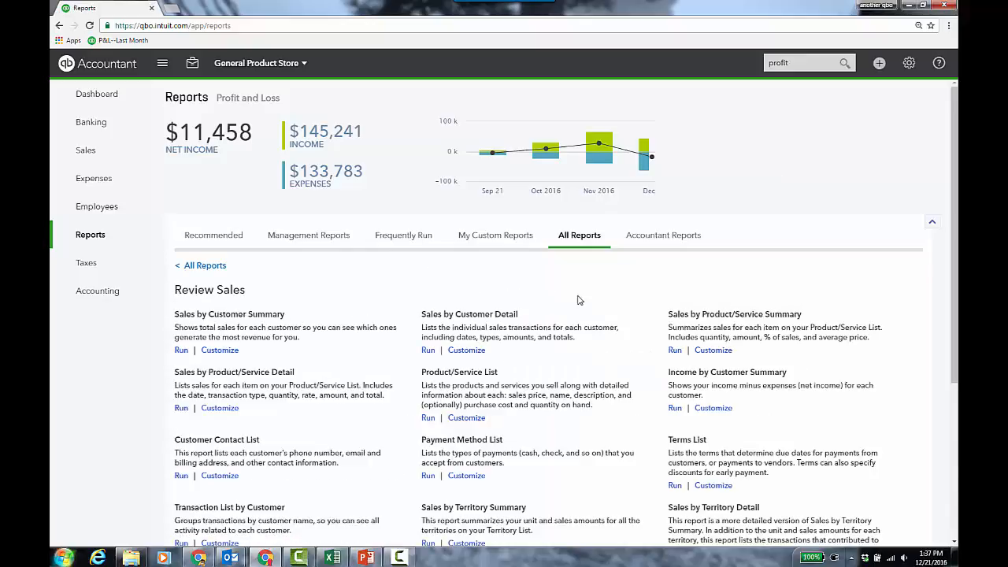
# Step: Run the Sales by Customer Detail report
pyautogui.click(505, 319)
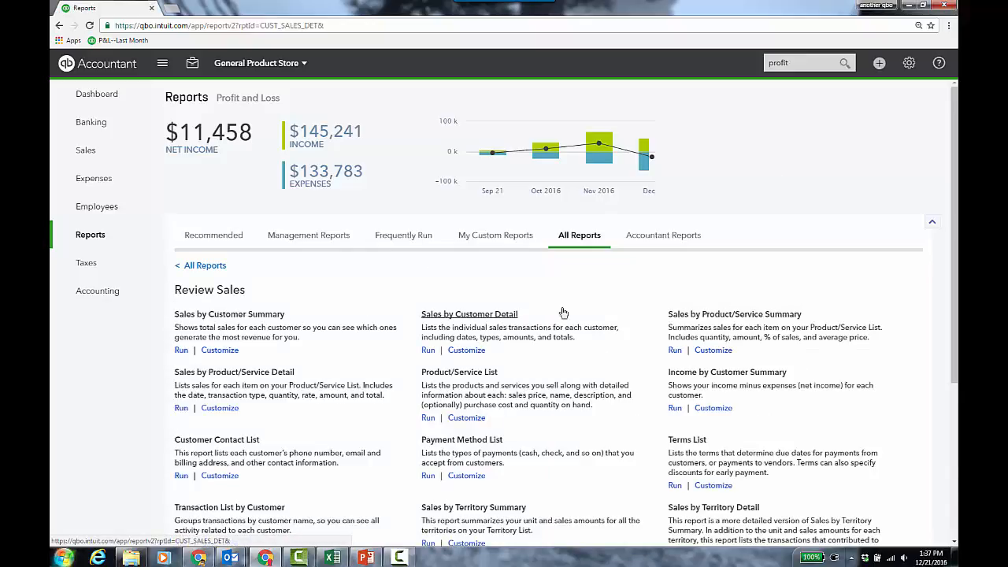
pyautogui.click(800, 63)
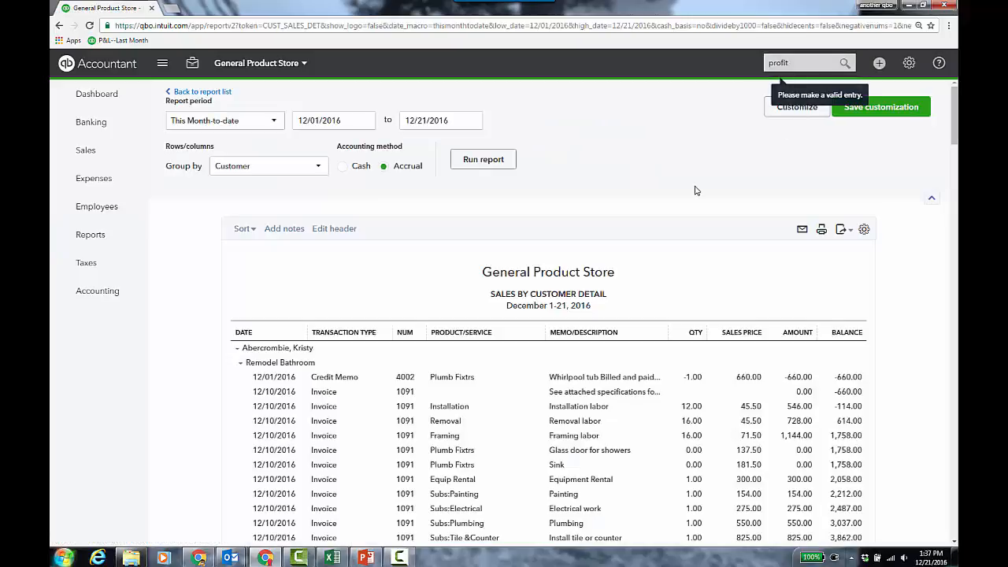
# Step: Show the full list of available columns for the report and hide the Memo/Description column
pyautogui.click(864, 230)
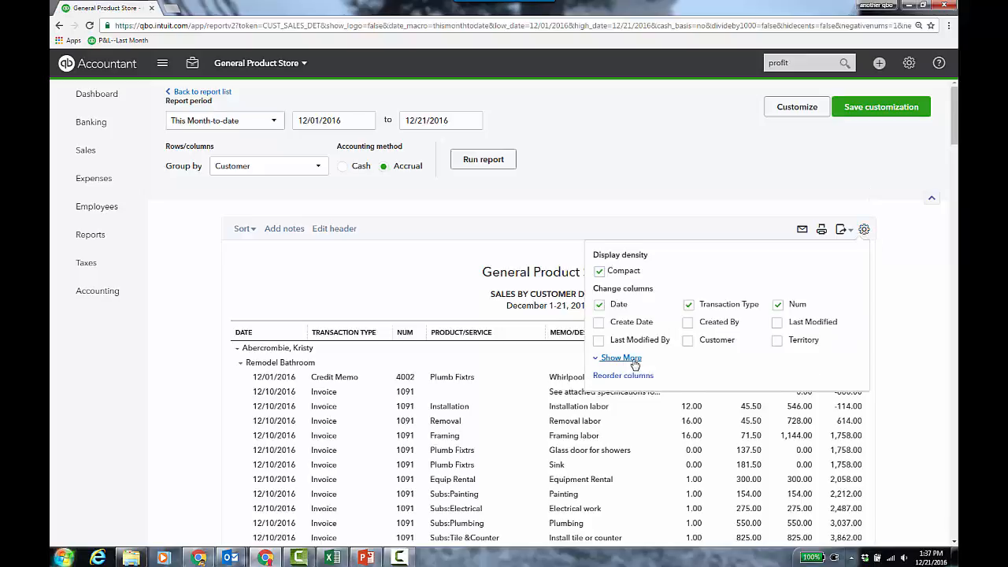
pyautogui.click(618, 353)
pyautogui.click(598, 377)
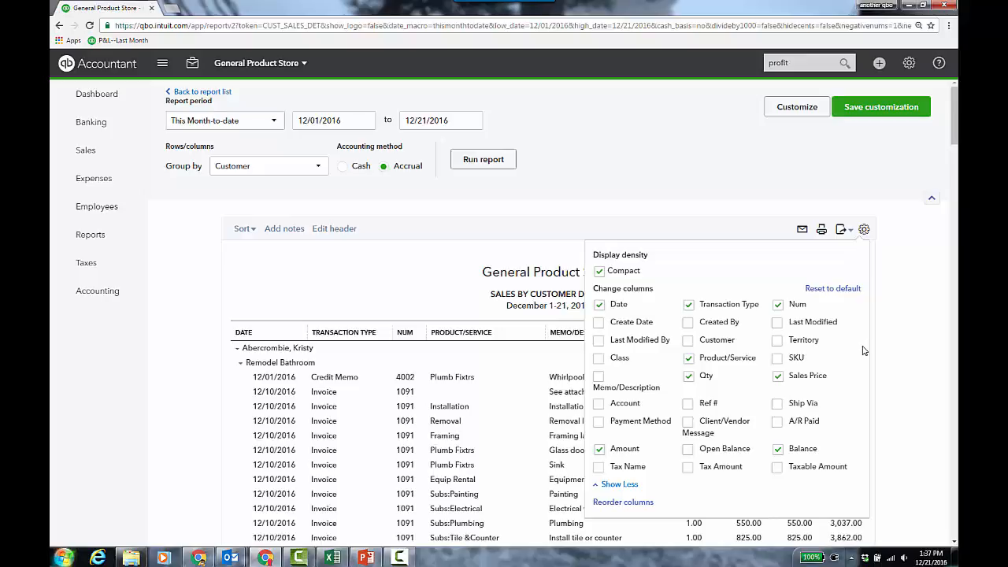
# Step: Add the Payment Method column to the sales report and remove it again
pyautogui.click(600, 422)
pyautogui.click(773, 174)
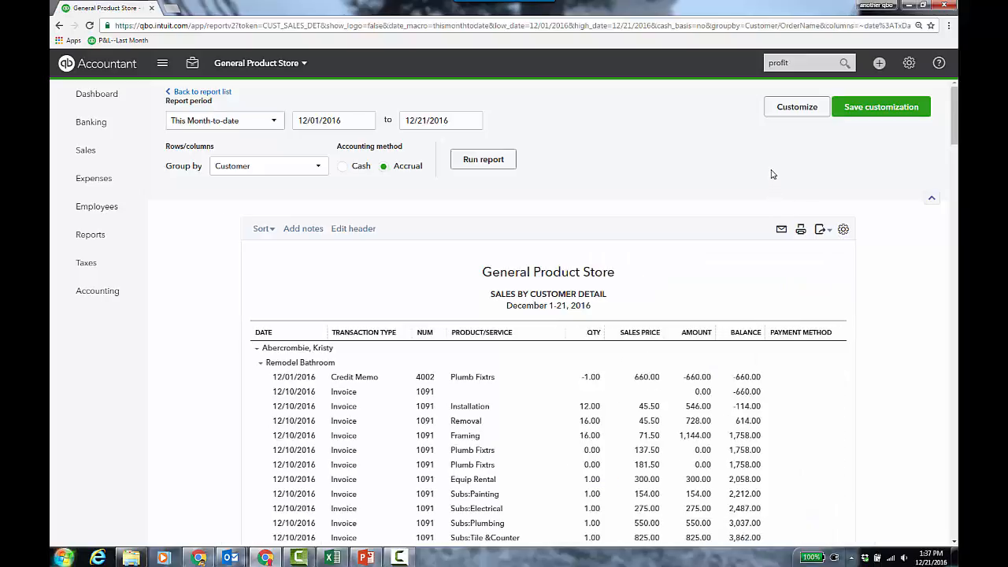
pyautogui.click(843, 230)
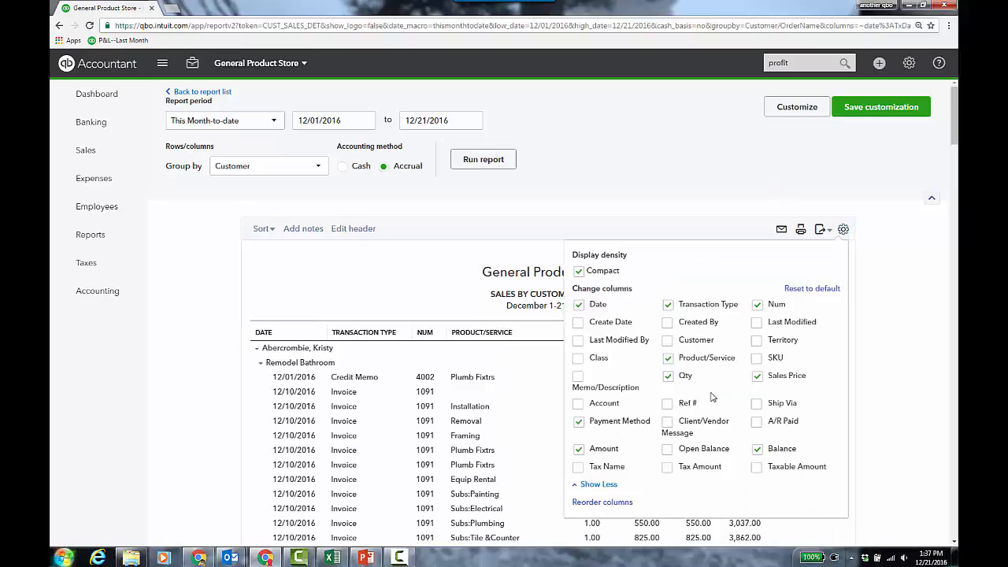
pyautogui.click(581, 423)
pyautogui.click(682, 174)
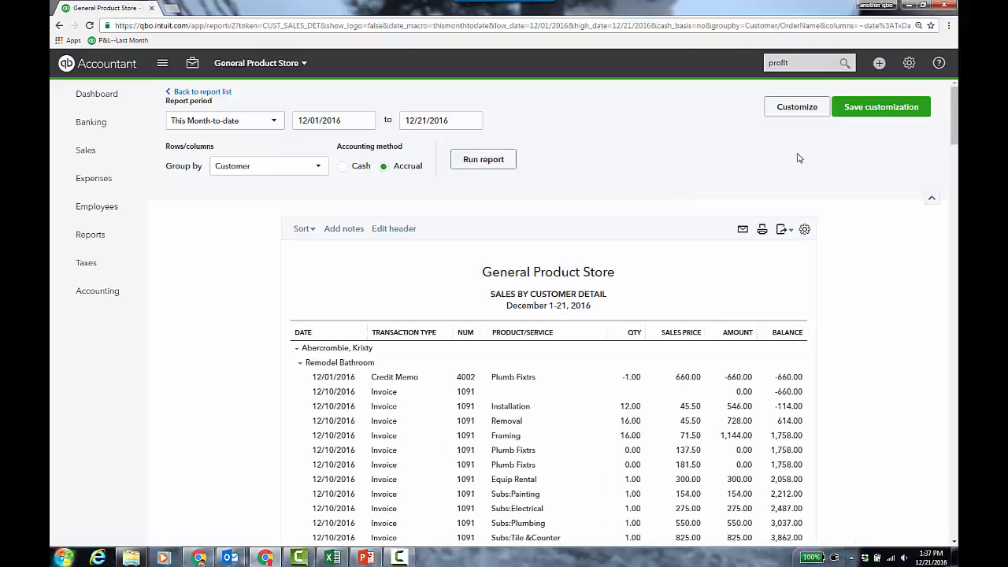
# Step: Customize the report's column order so that Num comes directly before Transaction Type, and run the report again
pyautogui.click(811, 115)
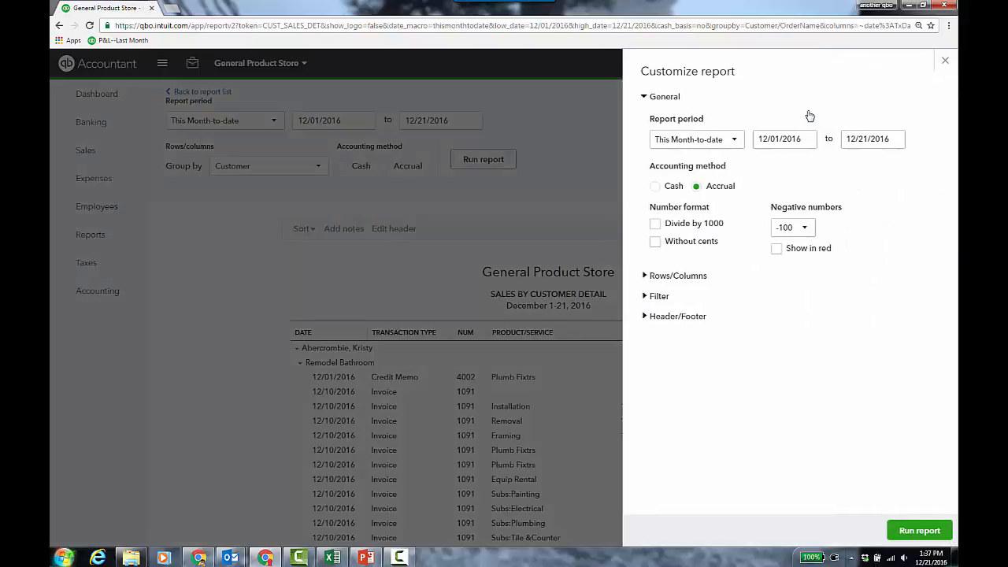
pyautogui.click(645, 97)
pyautogui.click(646, 117)
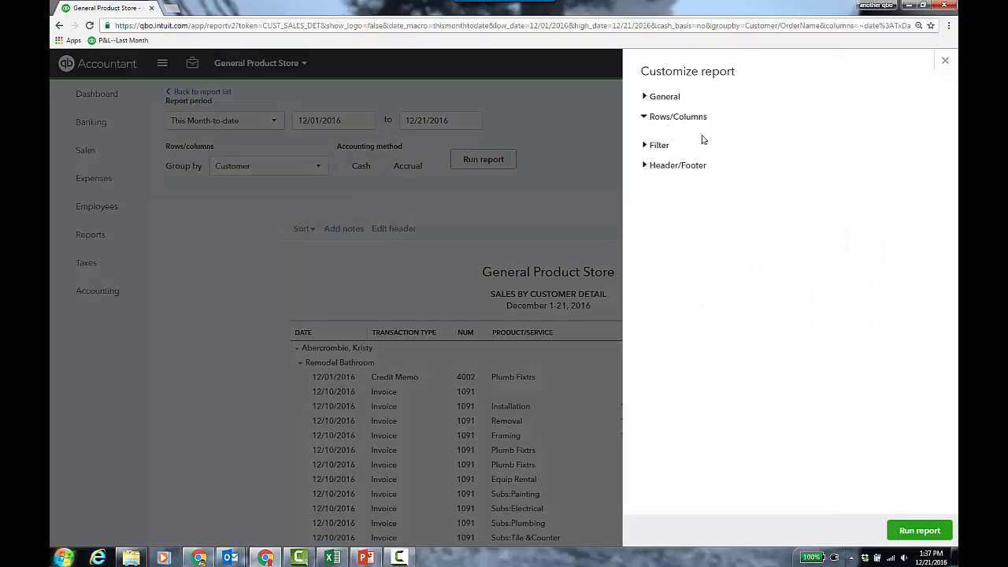
pyautogui.click(682, 180)
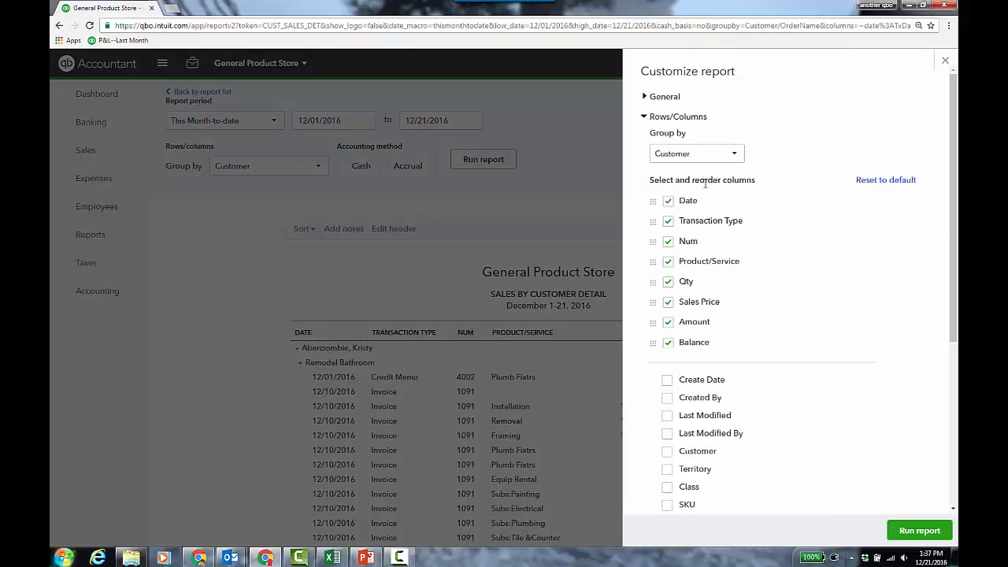
pyautogui.scroll(-2, 790, 322)
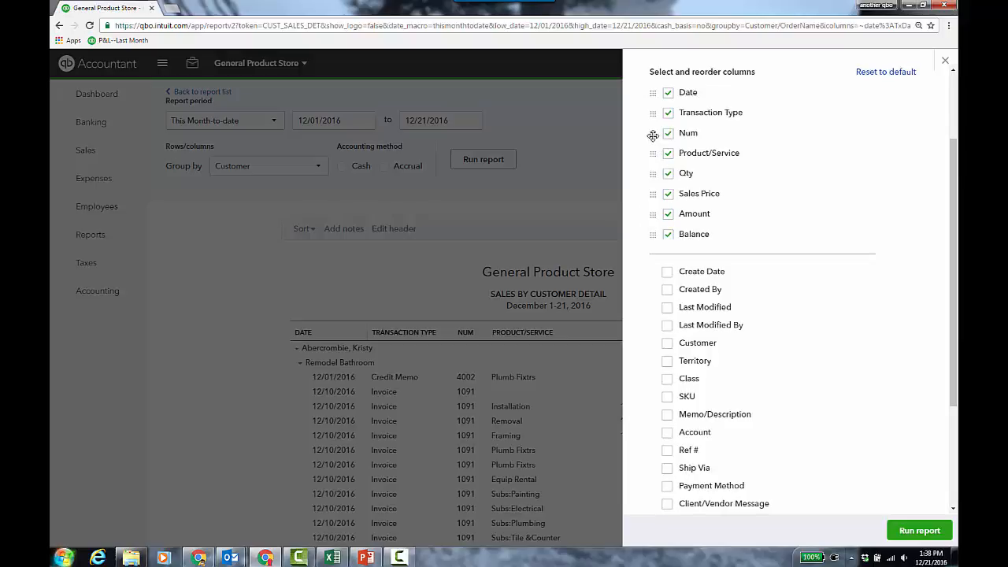
pyautogui.moveTo(653, 135); pyautogui.dragTo(653, 96)
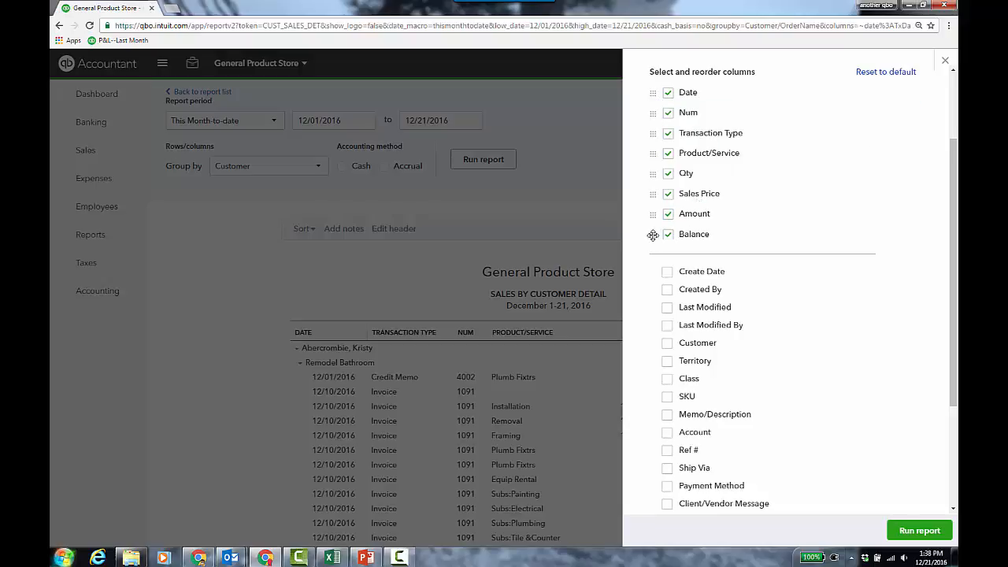
pyautogui.moveTo(653, 234)
pyautogui.mouseDown()
pyautogui.moveTo(653, 212)
pyautogui.moveTo(654, 234)
pyautogui.mouseUp()
pyautogui.scroll(-1, 956, 315)
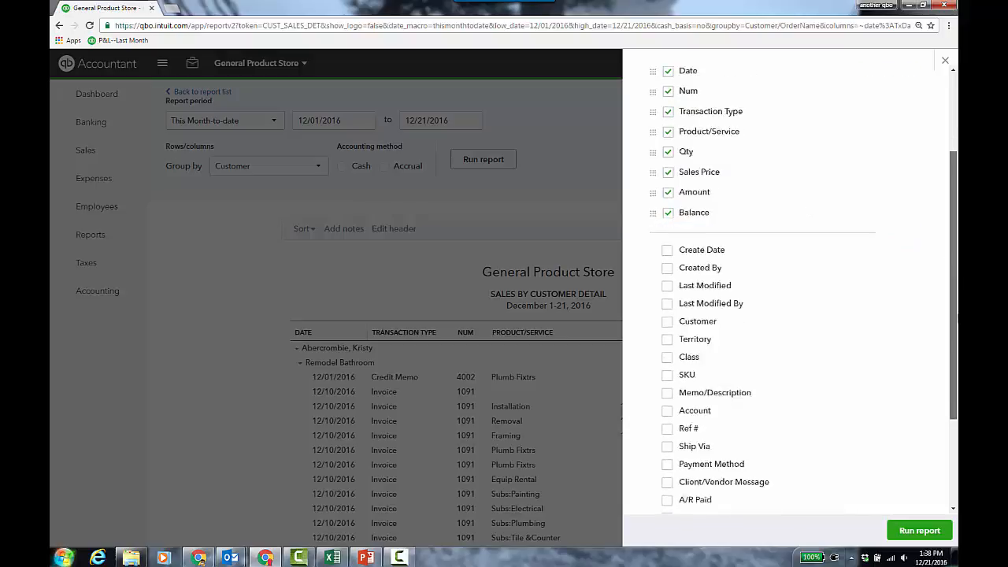
pyautogui.scroll(-3, 956, 315)
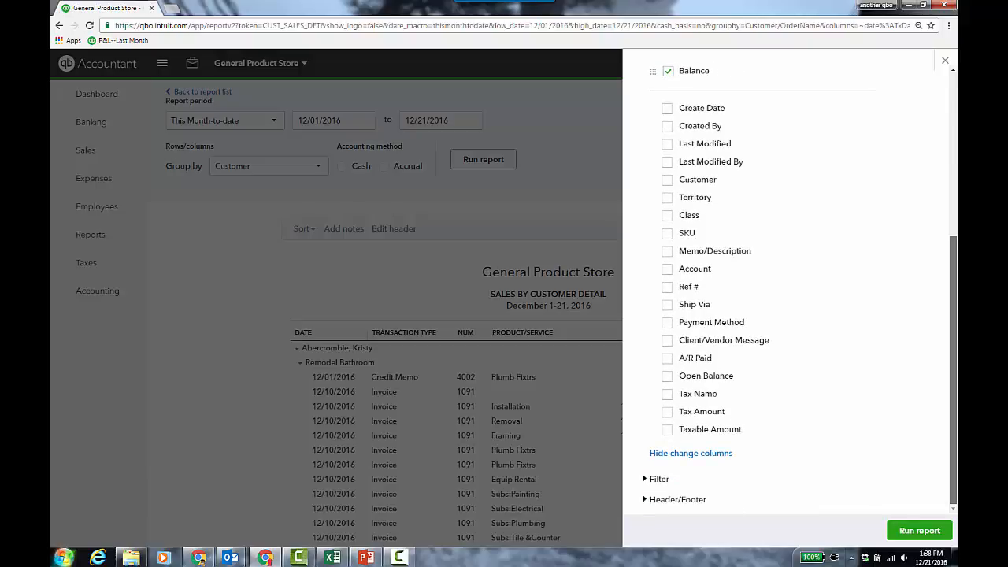
pyautogui.scroll(6, 935, 125)
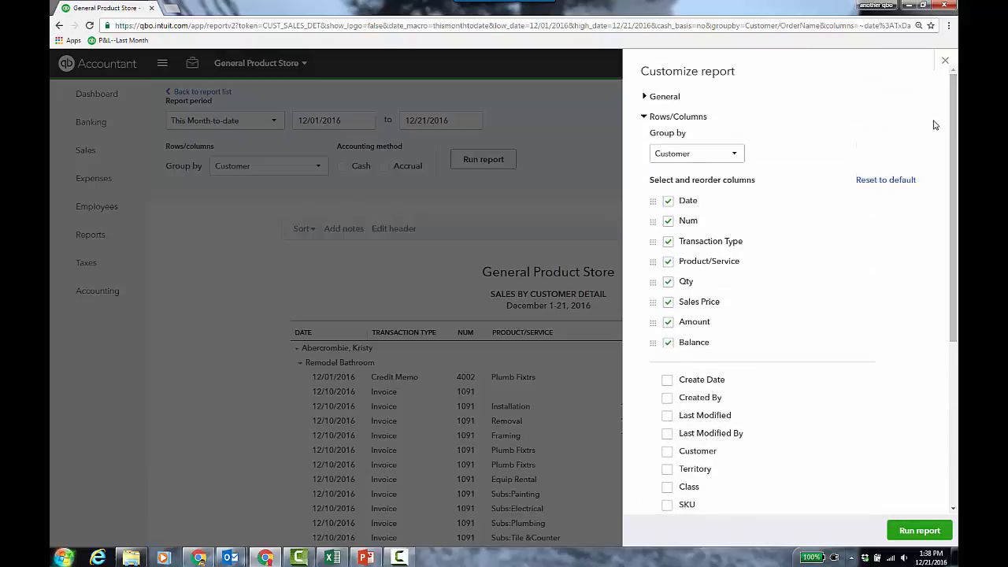
pyautogui.click(907, 537)
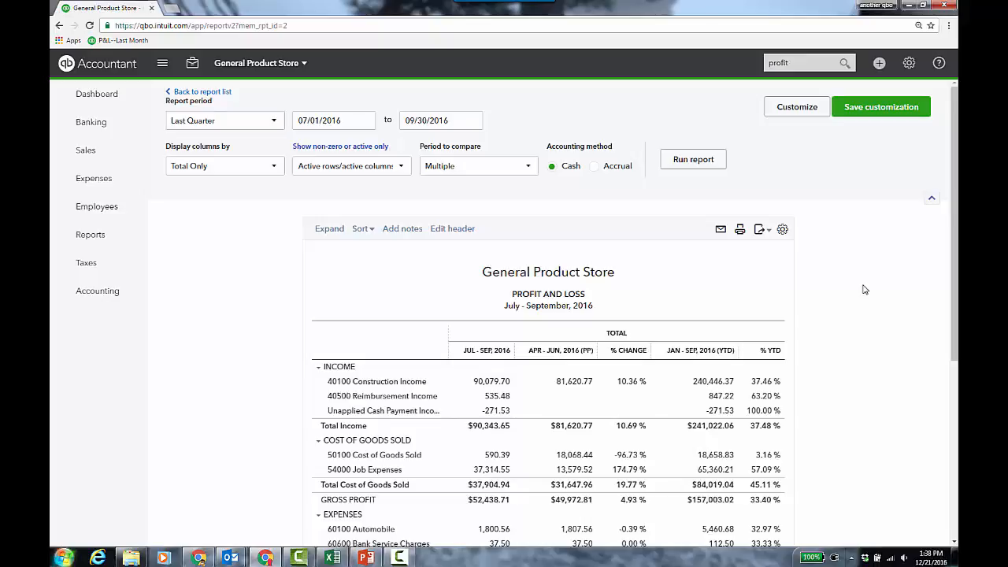
# Step: Export the quarterly comparative Profit and Loss report to Excel
pyautogui.click(761, 232)
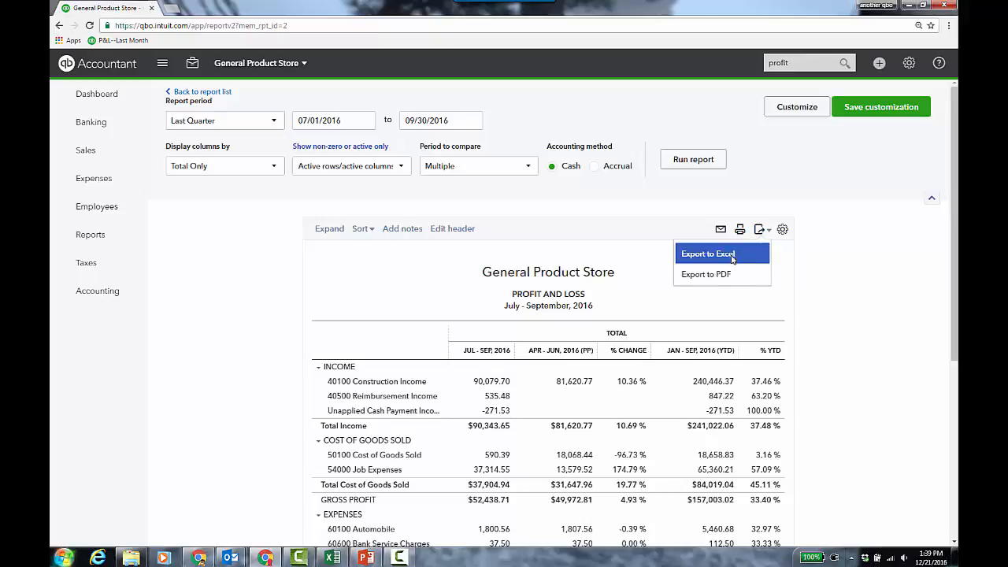
pyautogui.click(731, 257)
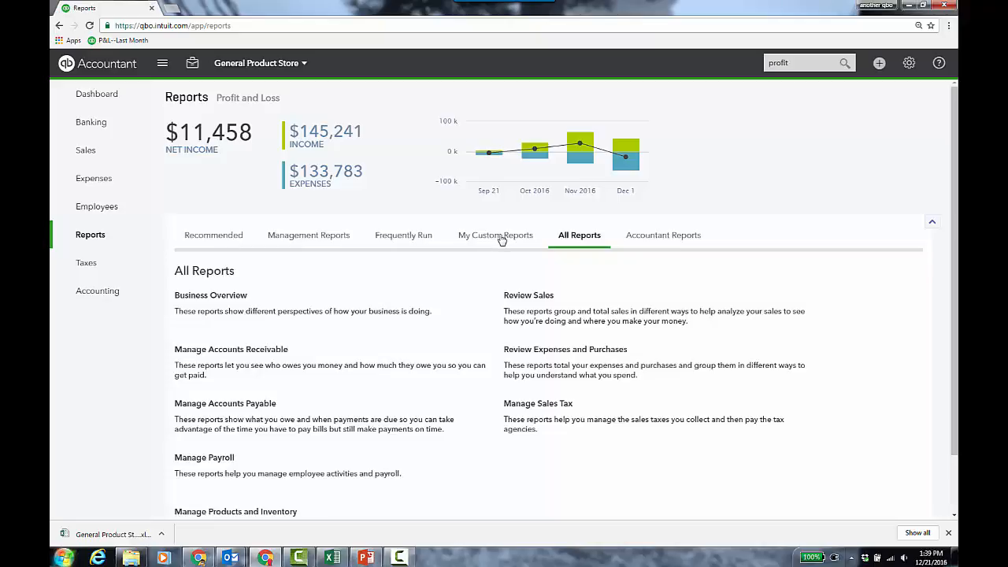
# Step: Open the Basic Company Financials management report for editing and dismiss its two tips
pyautogui.click(337, 238)
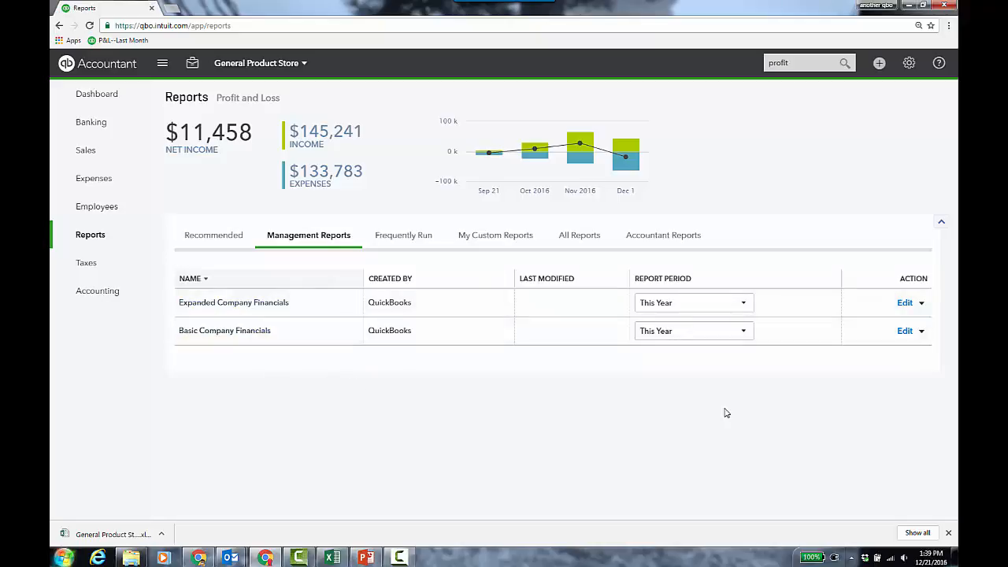
pyautogui.click(904, 331)
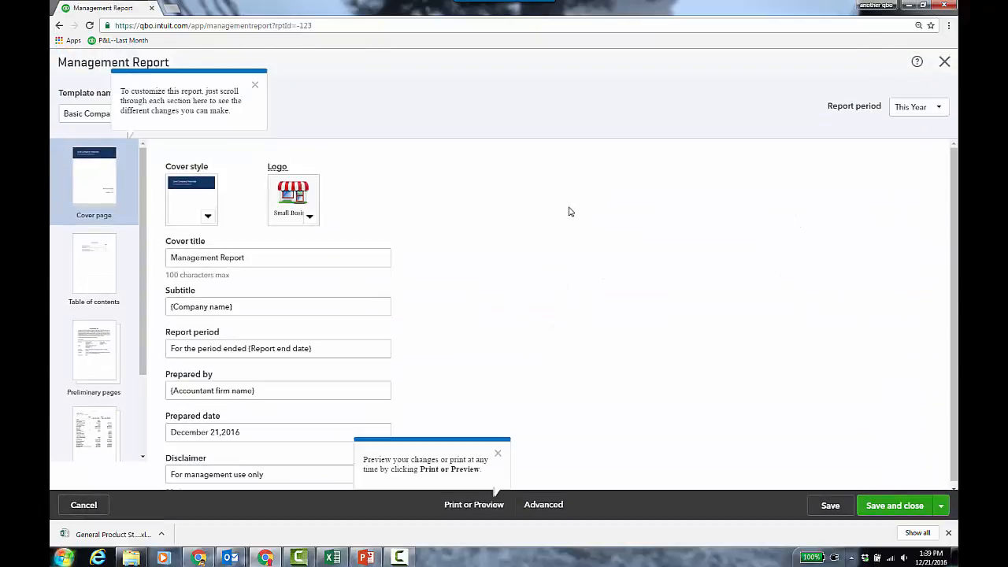
pyautogui.click(497, 453)
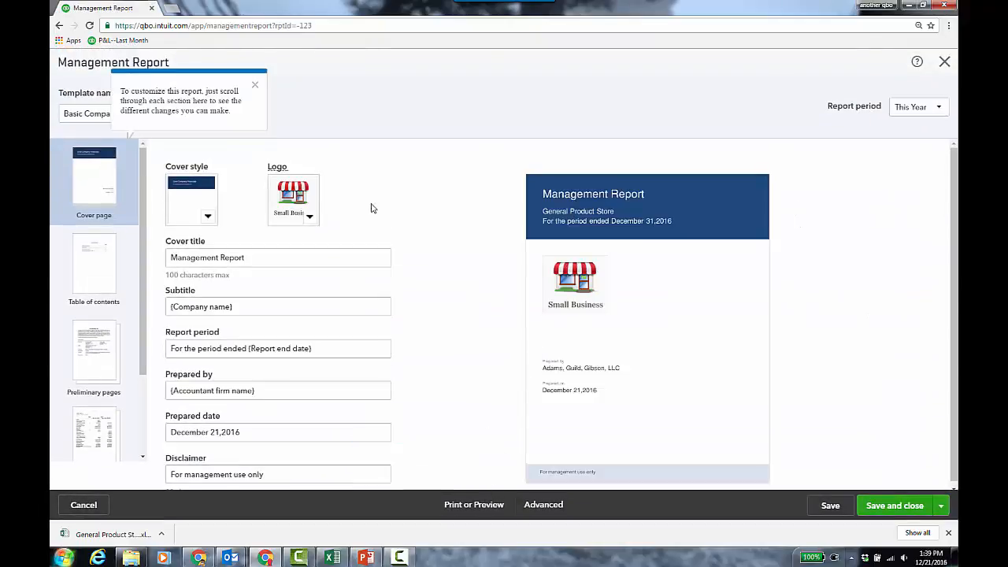
pyautogui.click(254, 85)
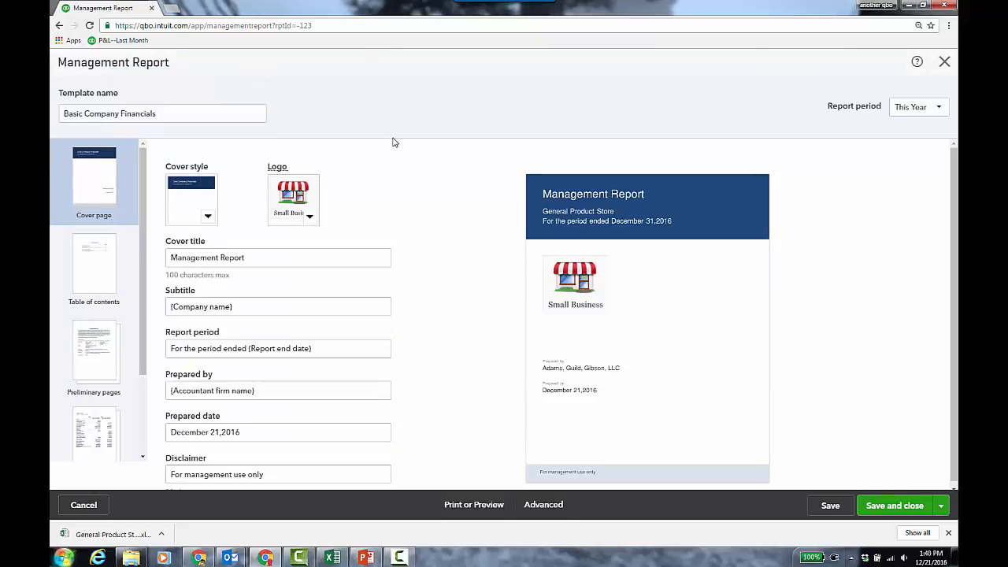
# Step: Replace the logo on the management report's cover page with the balance scales image
pyautogui.click(311, 216)
pyautogui.click(375, 331)
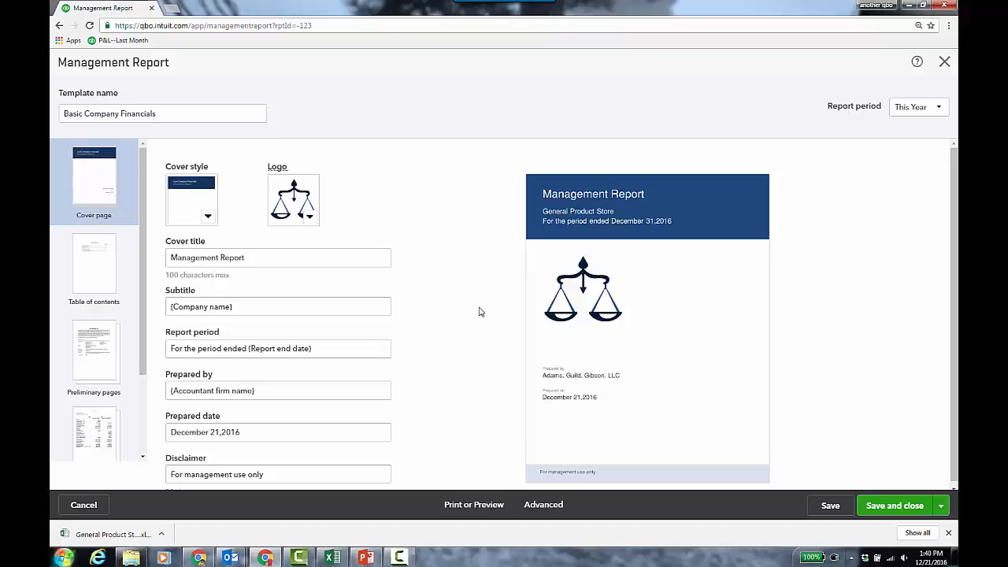
# Step: Try the footer text "No CPA has" in the management report's advanced settings, look over the fields, and cancel
pyautogui.click(542, 508)
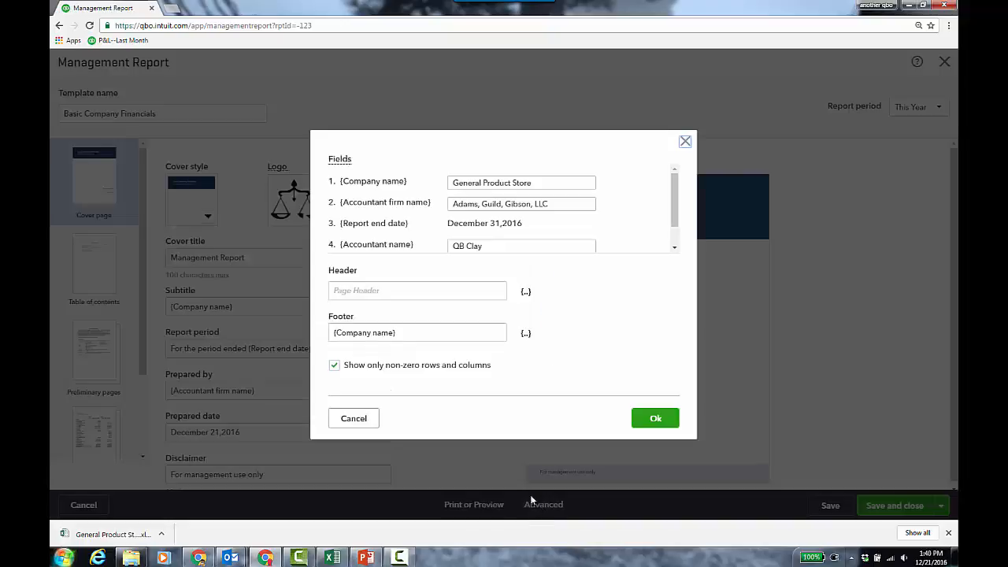
pyautogui.click(415, 335)
pyautogui.write('No')
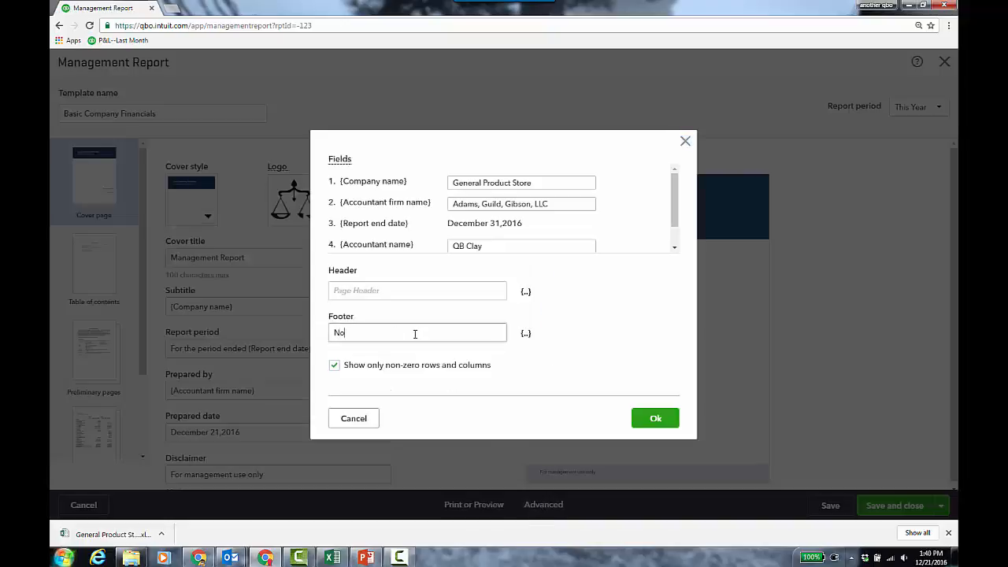
pyautogui.write(' CPA j')
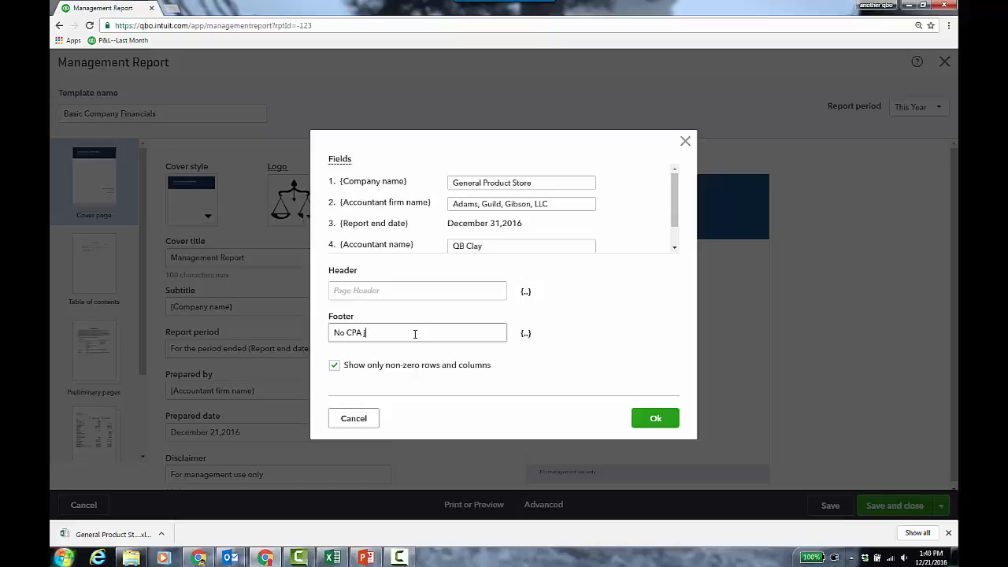
pyautogui.write('as has')
pyautogui.click(413, 291)
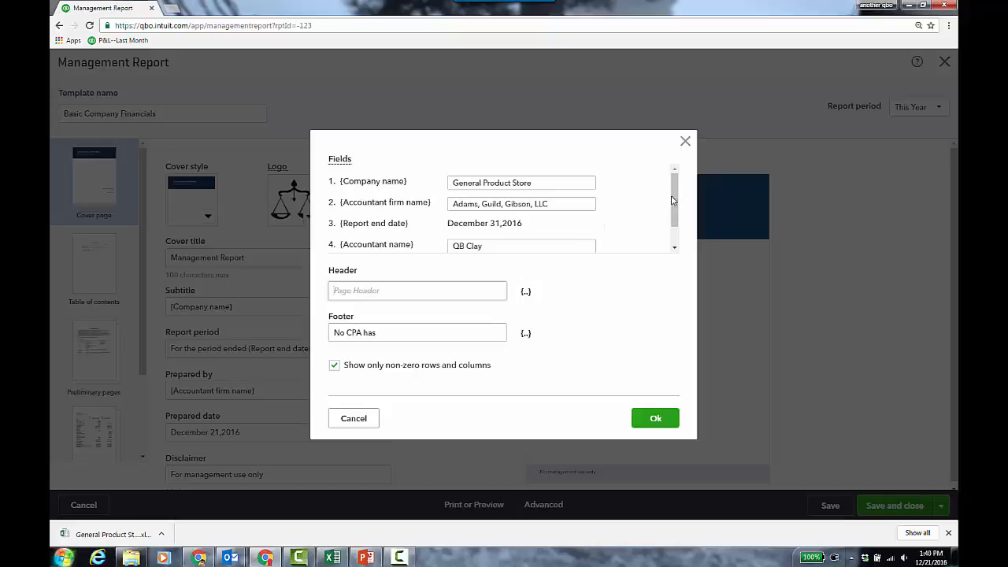
pyautogui.moveTo(676, 201); pyautogui.dragTo(677, 217)
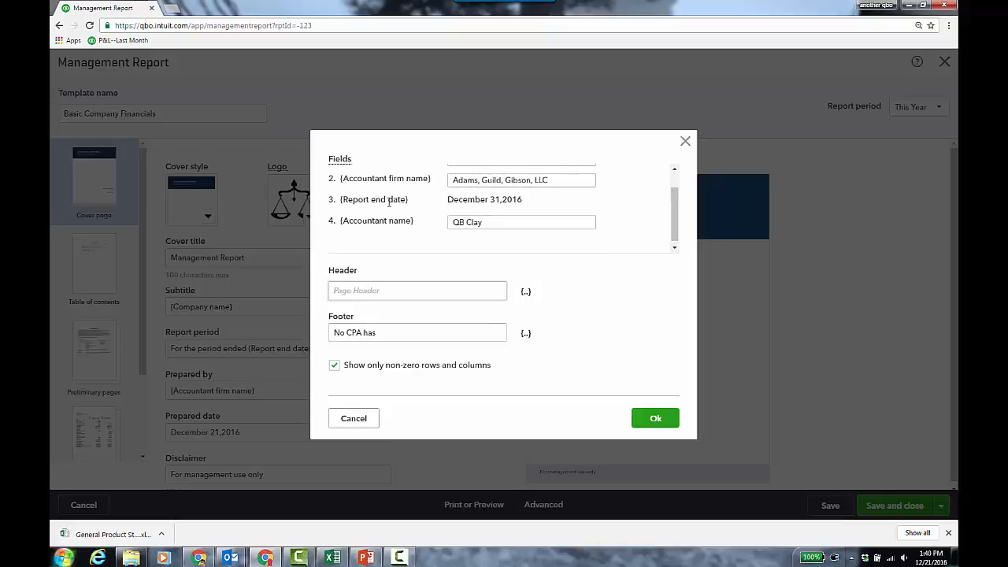
pyautogui.click(351, 418)
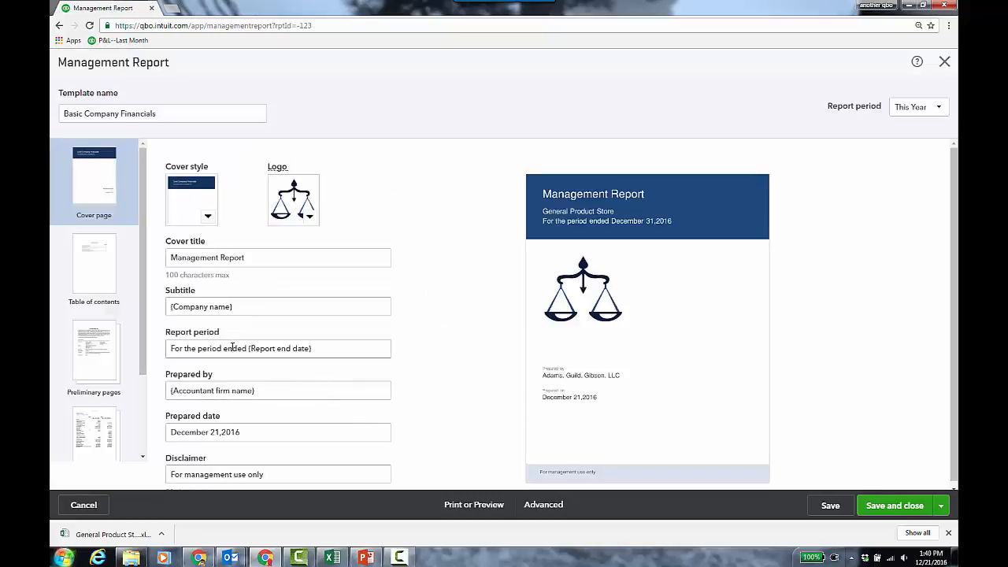
# Step: Look at the cover page's report period text and at the preliminary pages section
pyautogui.tripleClick(350, 346)
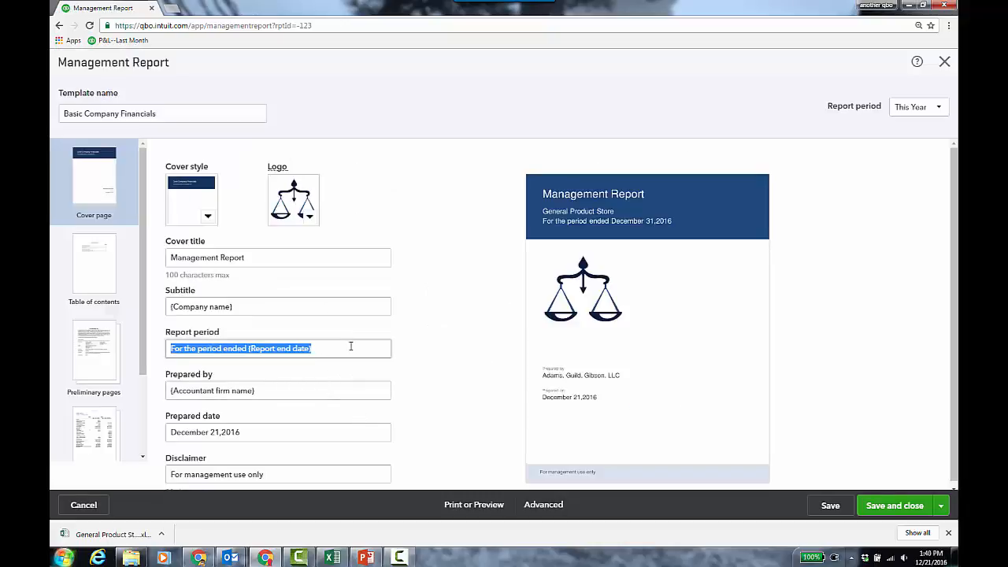
pyautogui.click(448, 320)
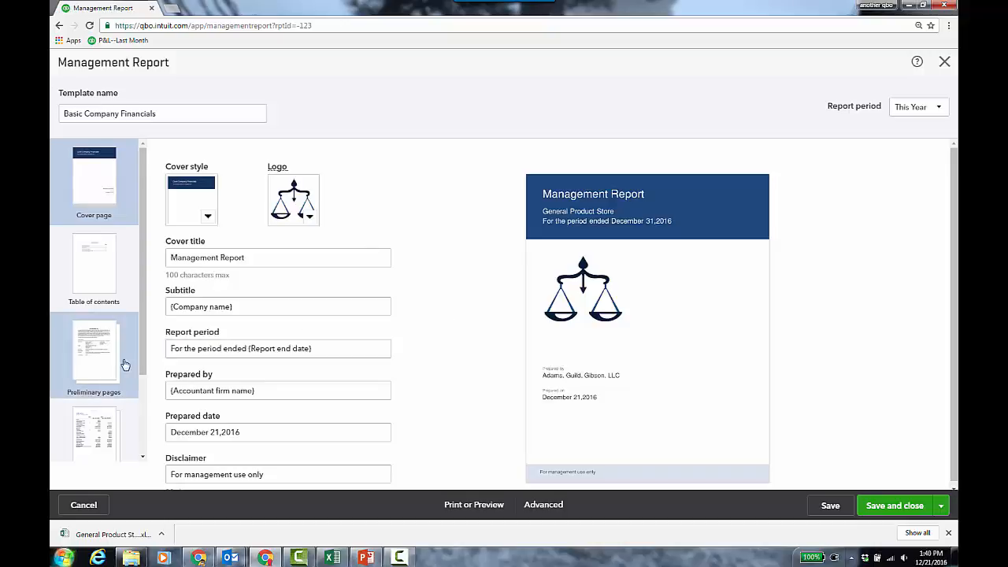
pyautogui.click(92, 367)
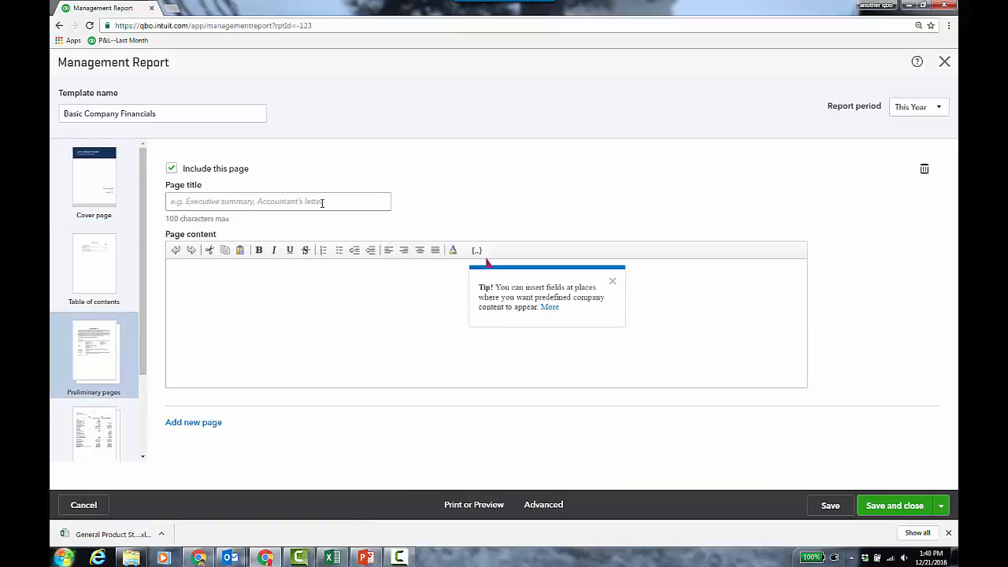
# Step: Remove the Statement of Cash Flows from the reports included in the management report
pyautogui.click(106, 423)
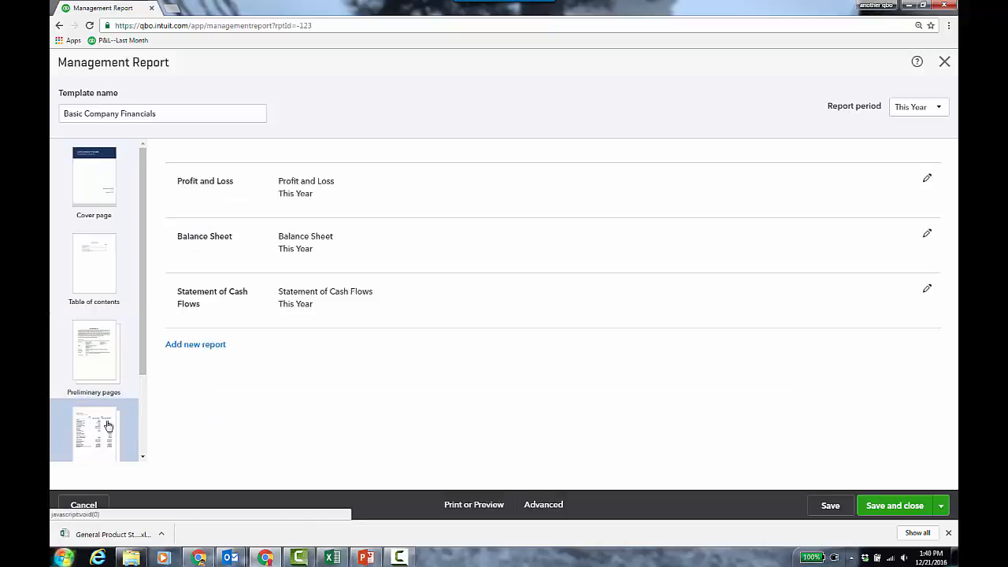
pyautogui.click(927, 290)
pyautogui.click(925, 292)
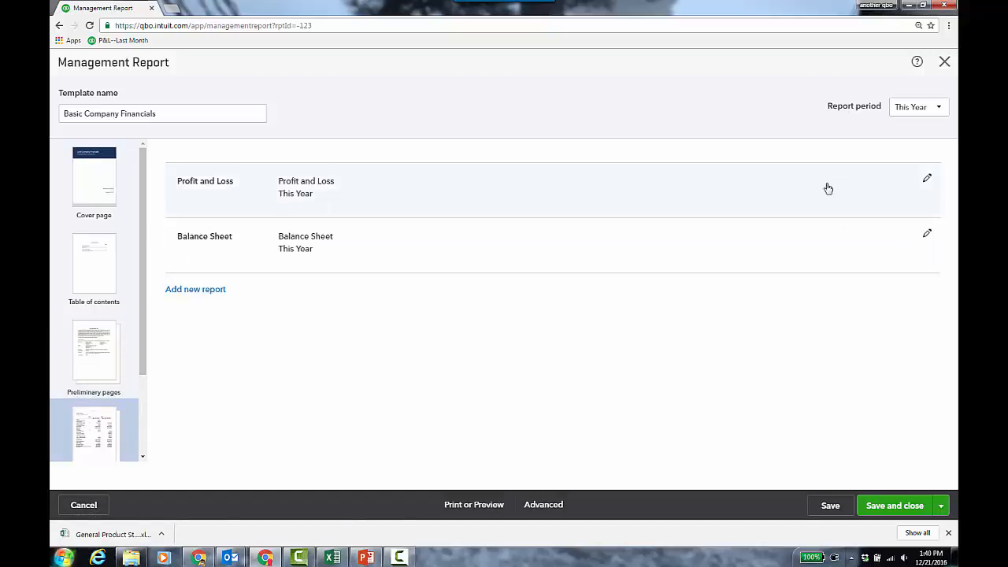
# Step: Add the A/P Aging Summary to the reports included in the management report
pyautogui.click(224, 296)
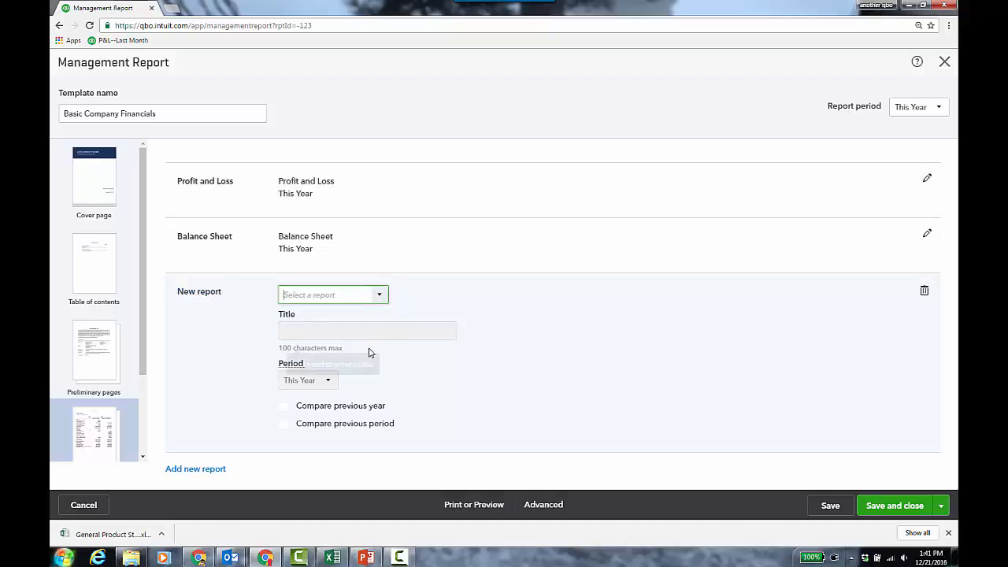
pyautogui.click(380, 296)
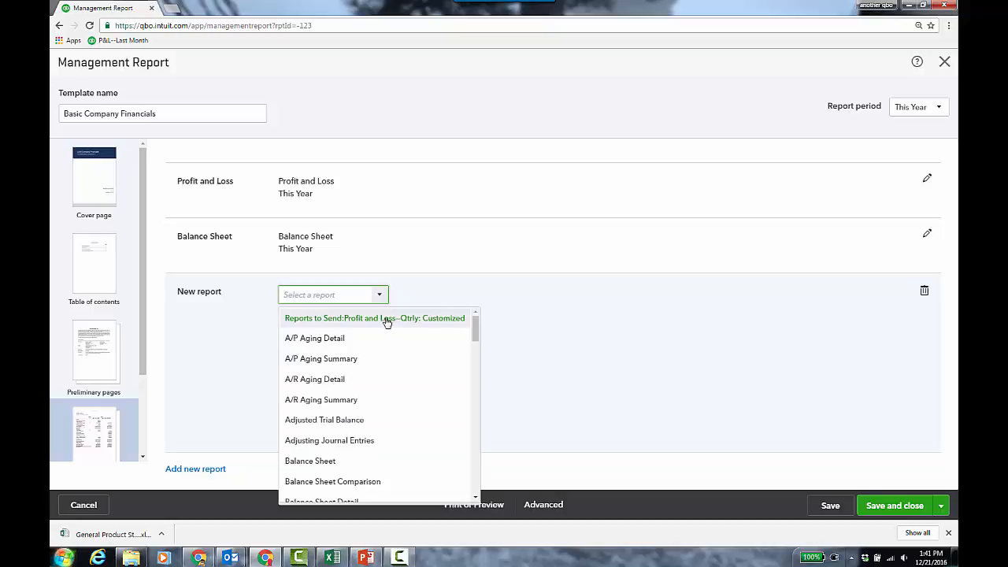
pyautogui.click(340, 360)
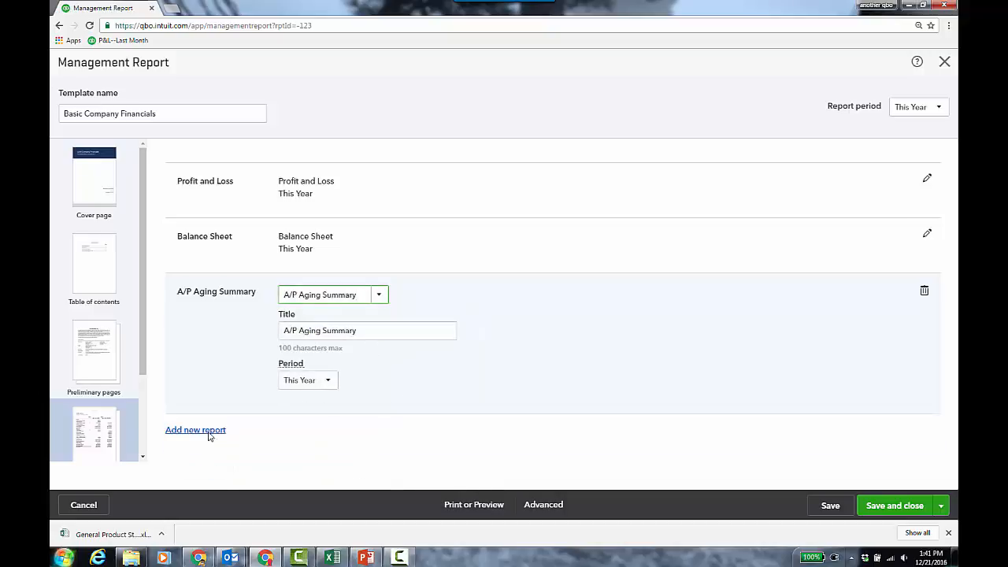
pyautogui.click(209, 435)
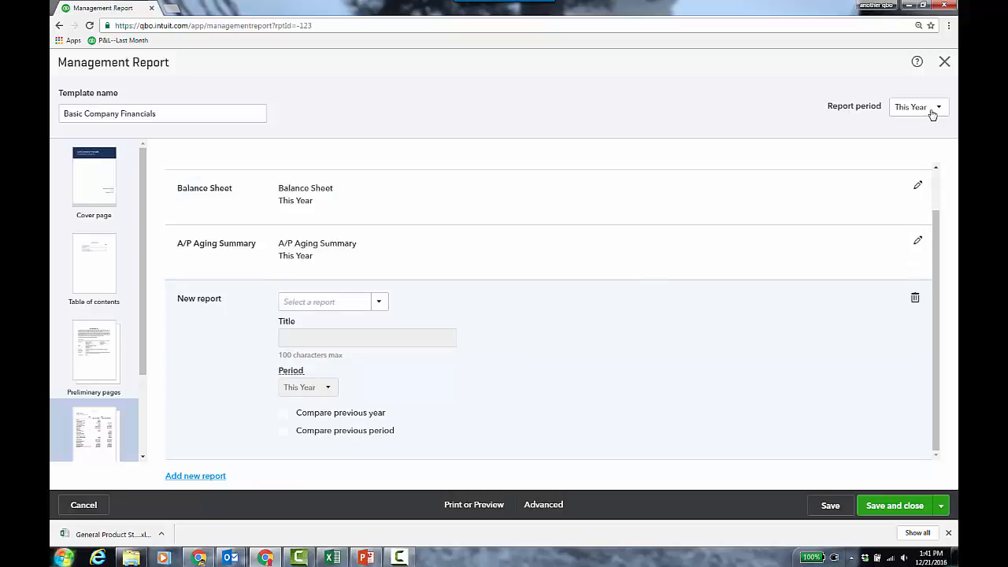
pyautogui.scroll(-2, 144, 394)
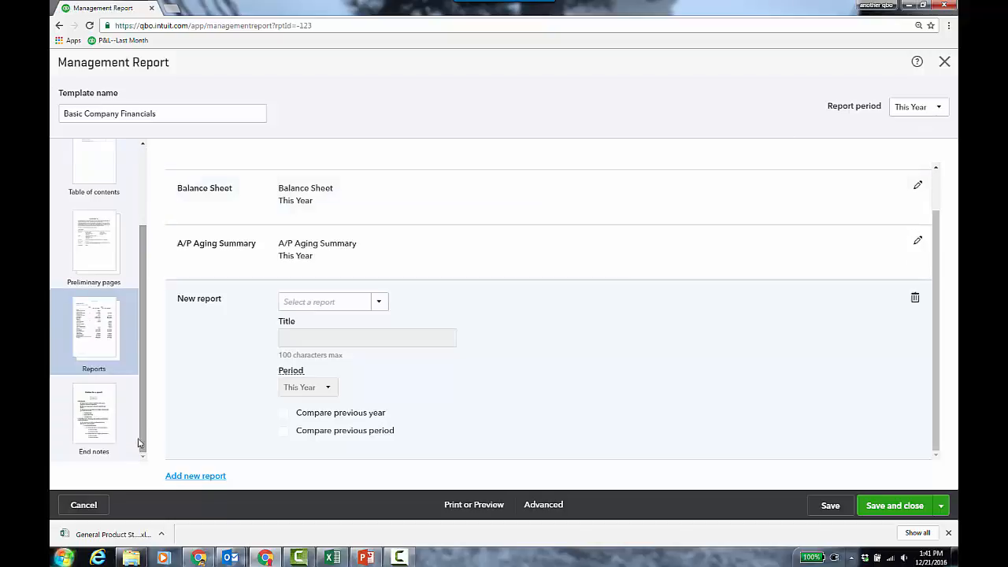
pyautogui.moveTo(146, 399); pyautogui.dragTo(151, 263)
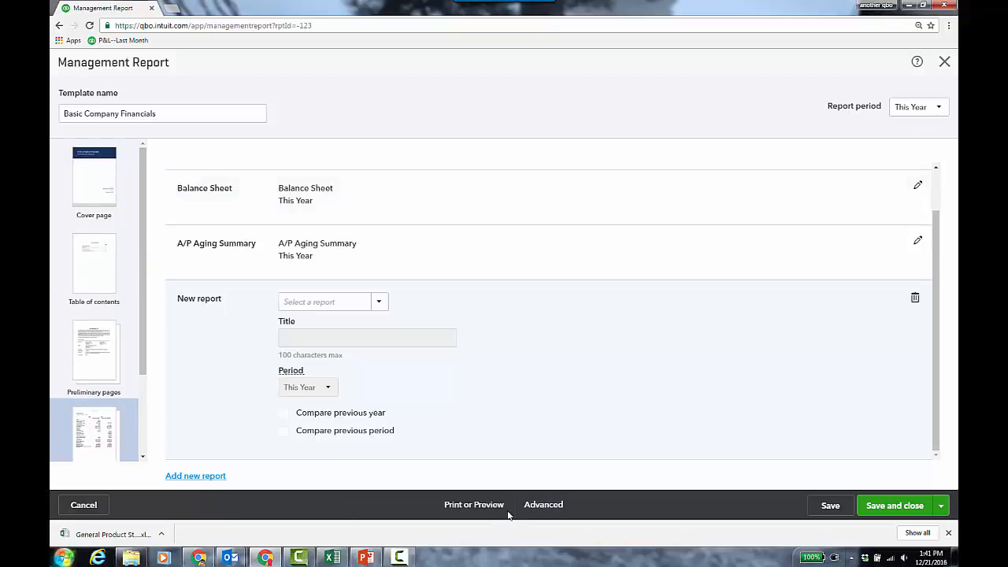
pyautogui.click(484, 505)
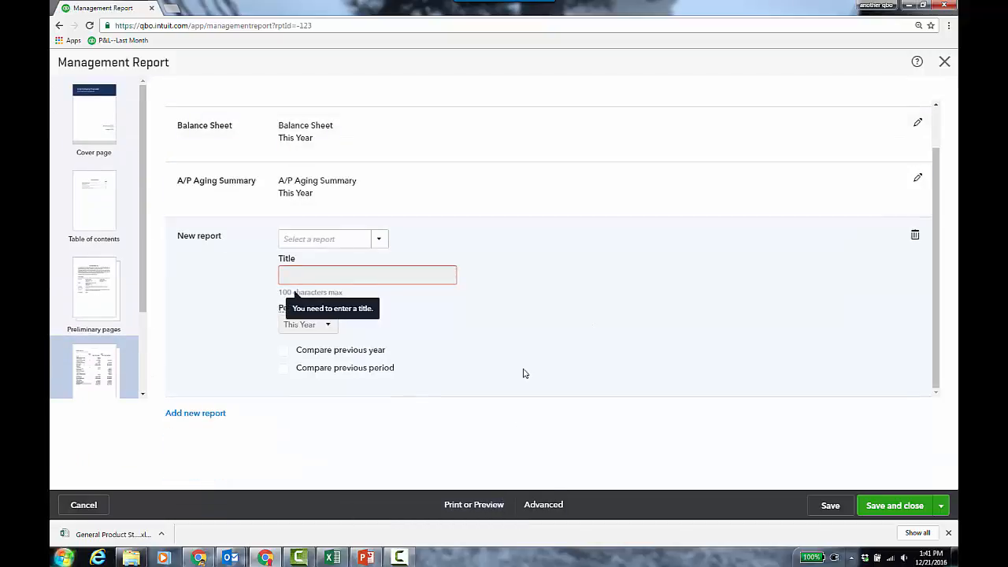
pyautogui.click(914, 237)
# Step: Preview the management report, look through the cover page, table of contents and Profit and Loss pages, and close the preview
pyautogui.click(483, 506)
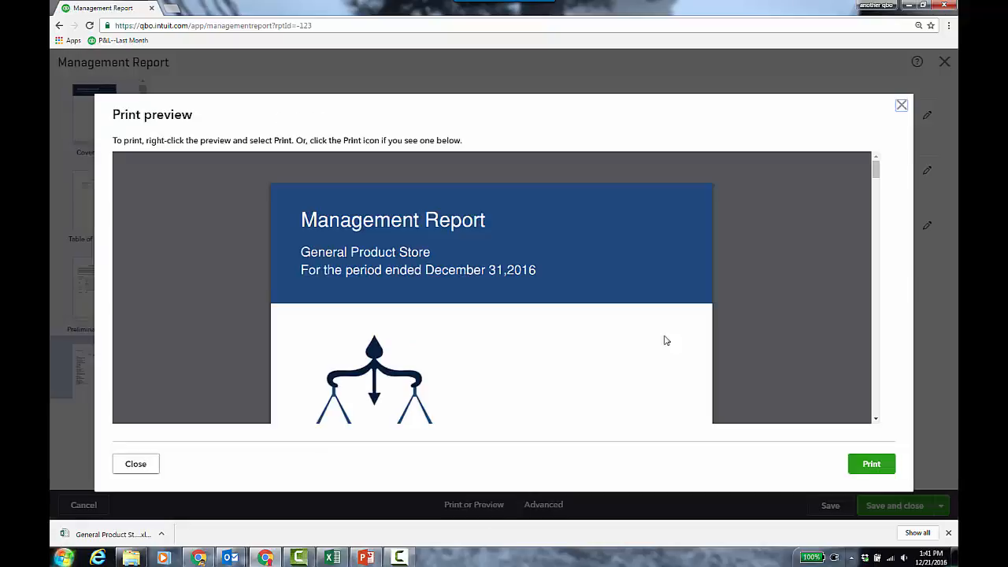
pyautogui.scroll(-2, 653, 353)
pyautogui.scroll(-6, 653, 331)
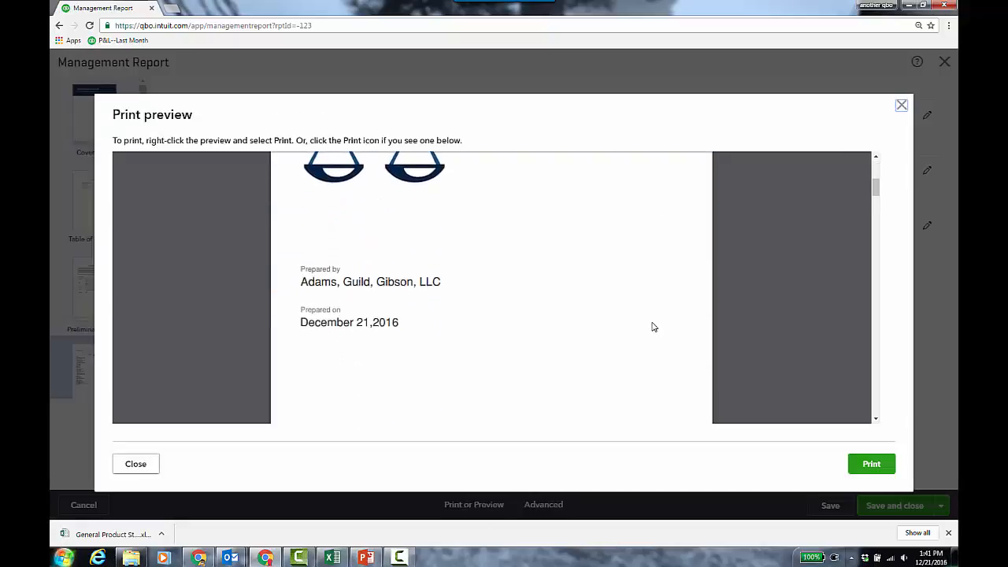
pyautogui.scroll(-4, 652, 327)
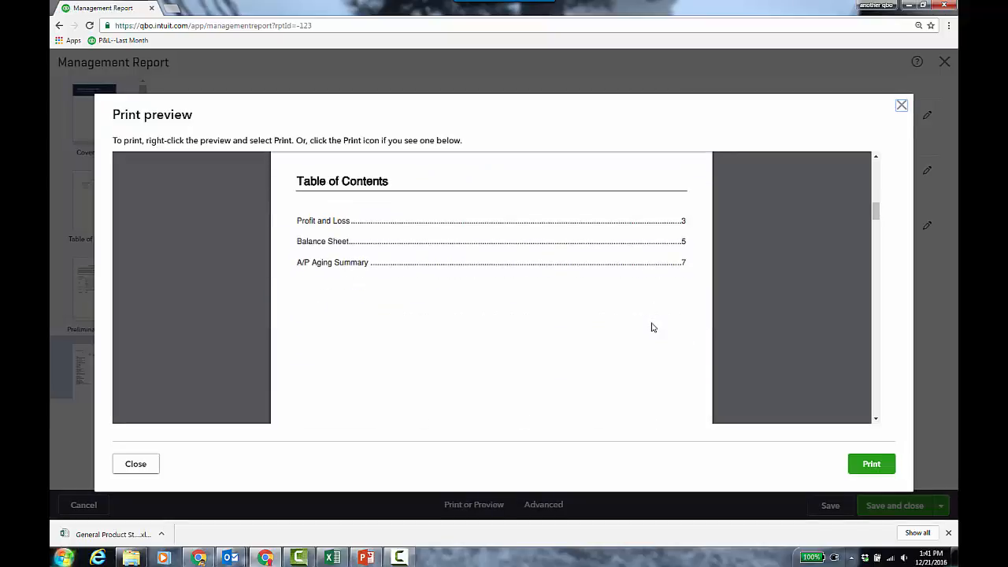
pyautogui.scroll(-4, 652, 327)
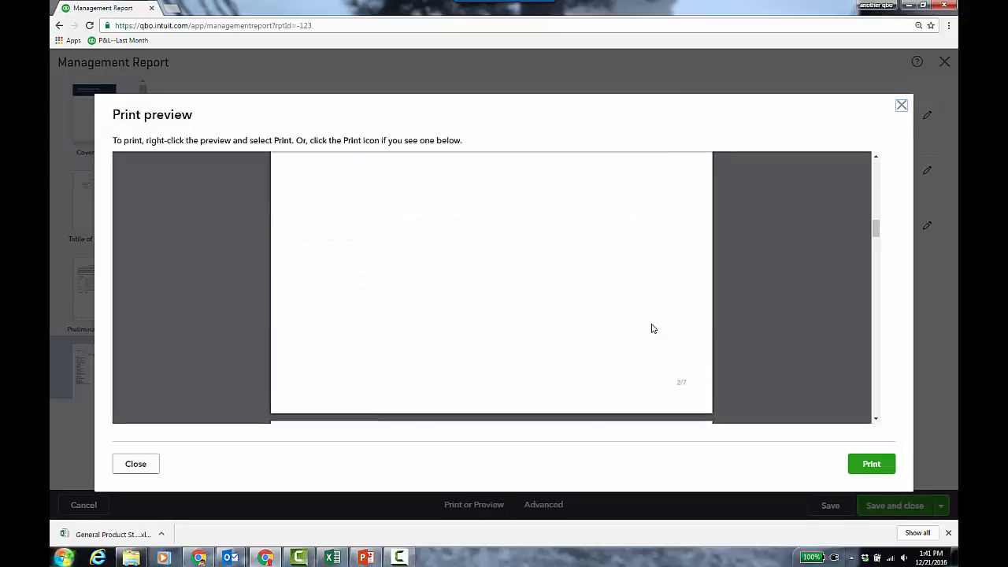
pyautogui.scroll(-7, 627, 326)
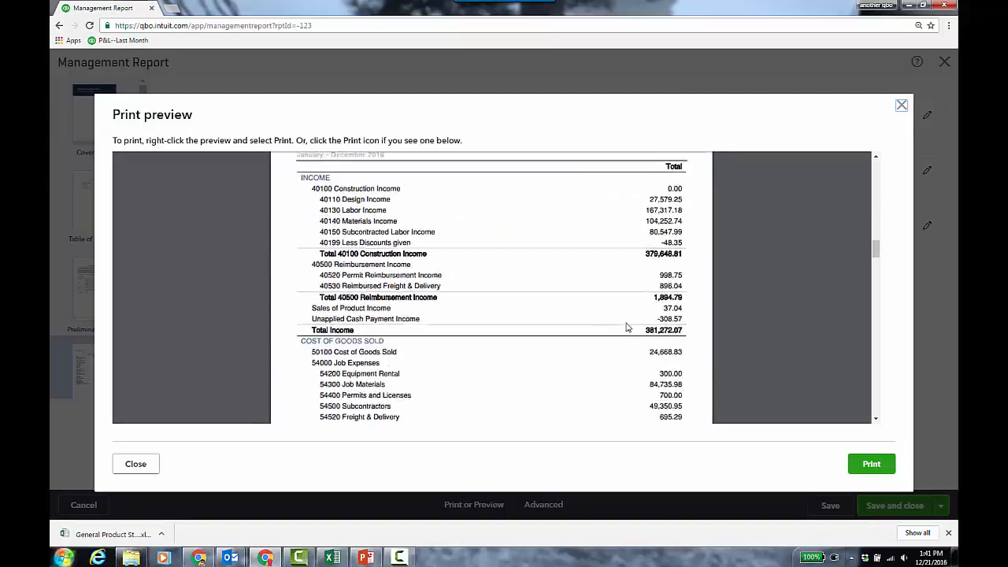
pyautogui.scroll(-1, 628, 327)
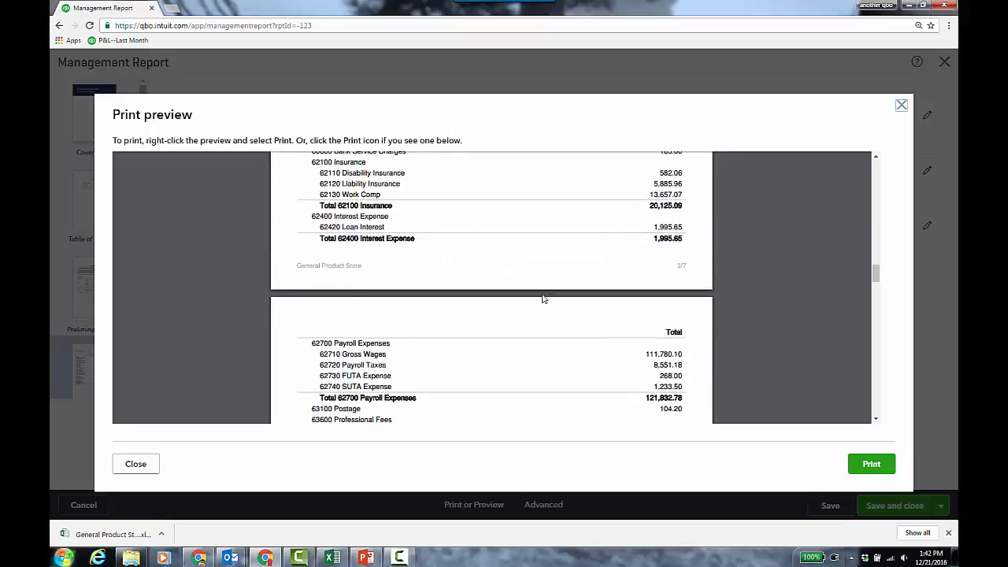
pyautogui.scroll(-6, 549, 321)
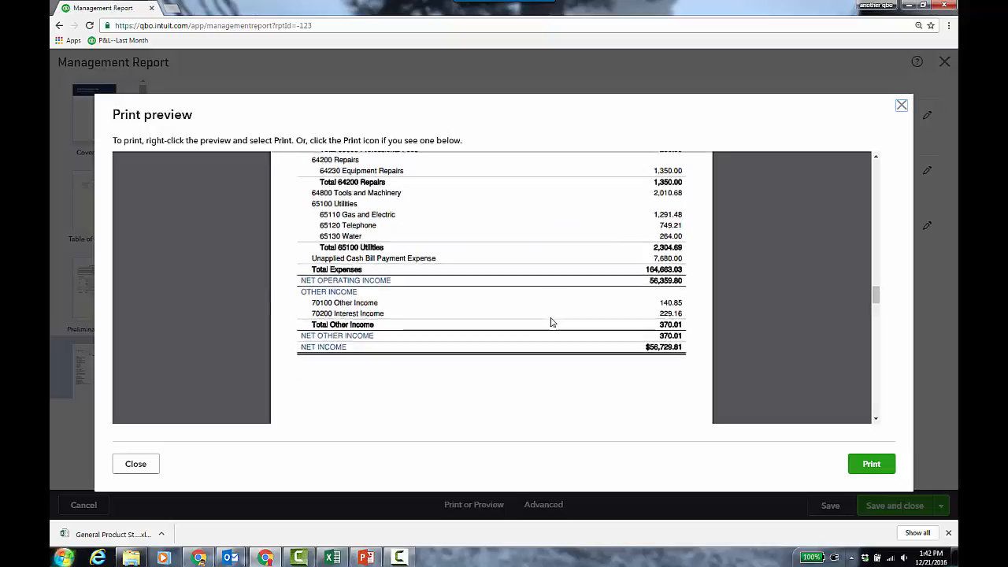
pyautogui.scroll(-2, 551, 322)
pyautogui.click(146, 465)
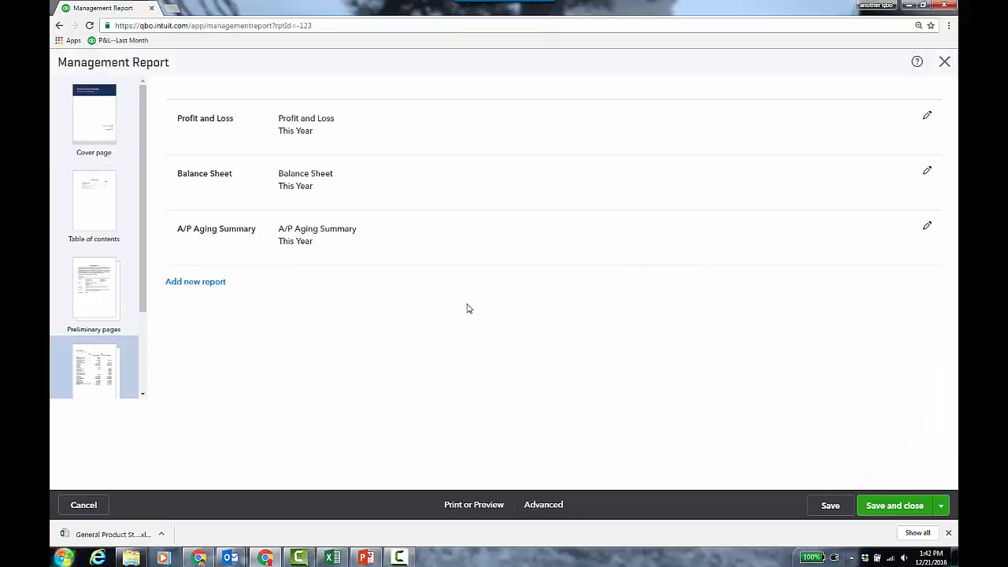
# Step: Leave the management report without saving the changes and show the All Reports list
pyautogui.click(98, 509)
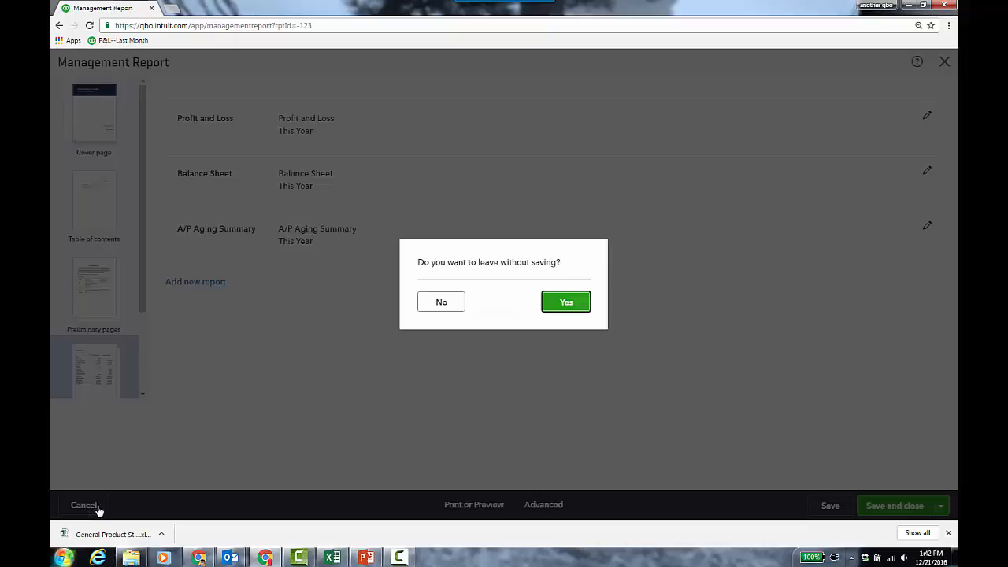
pyautogui.click(567, 302)
pyautogui.click(578, 237)
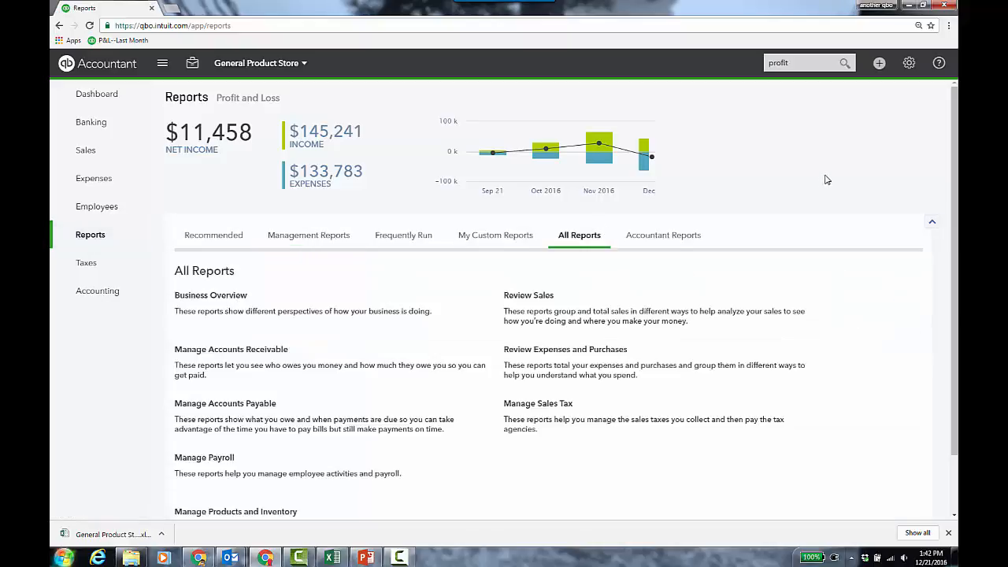